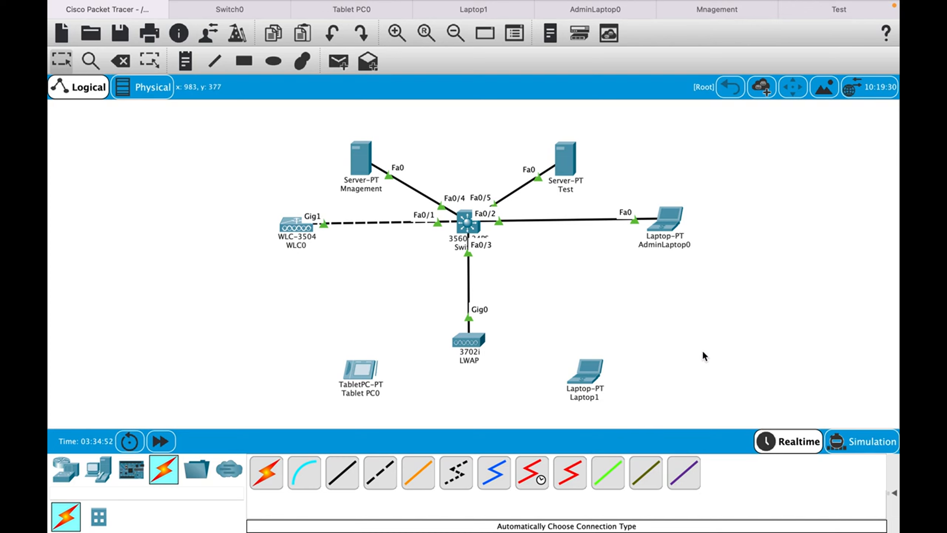
left_click(627, 11)
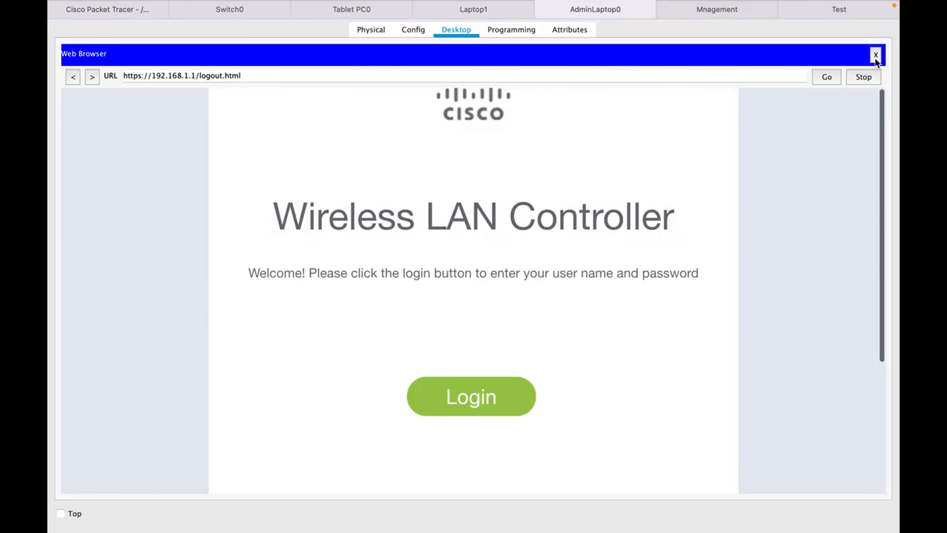
left_click(875, 58)
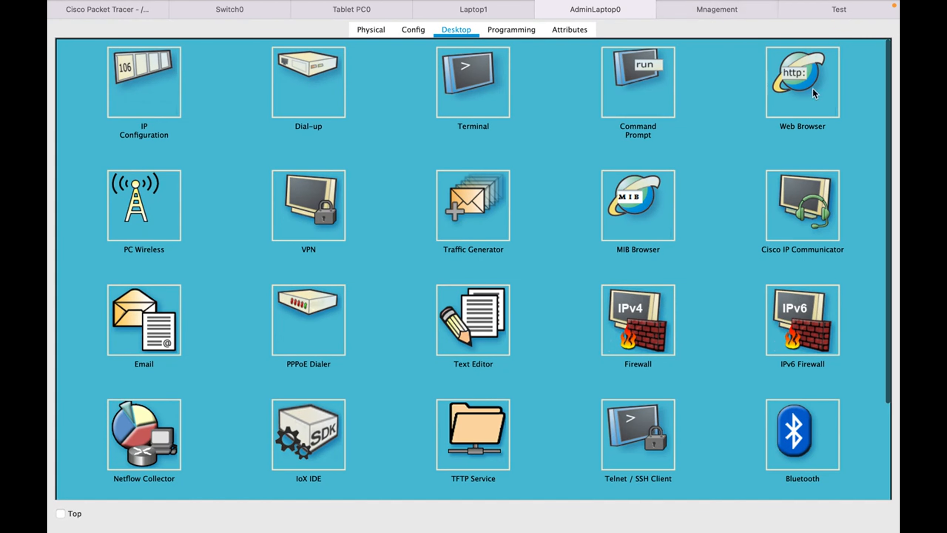
left_click(813, 90)
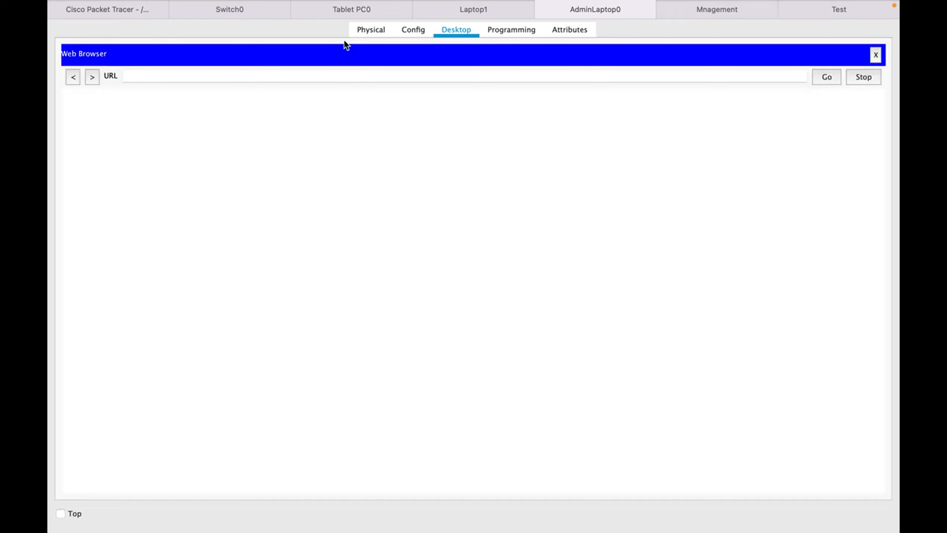
left_click(293, 78)
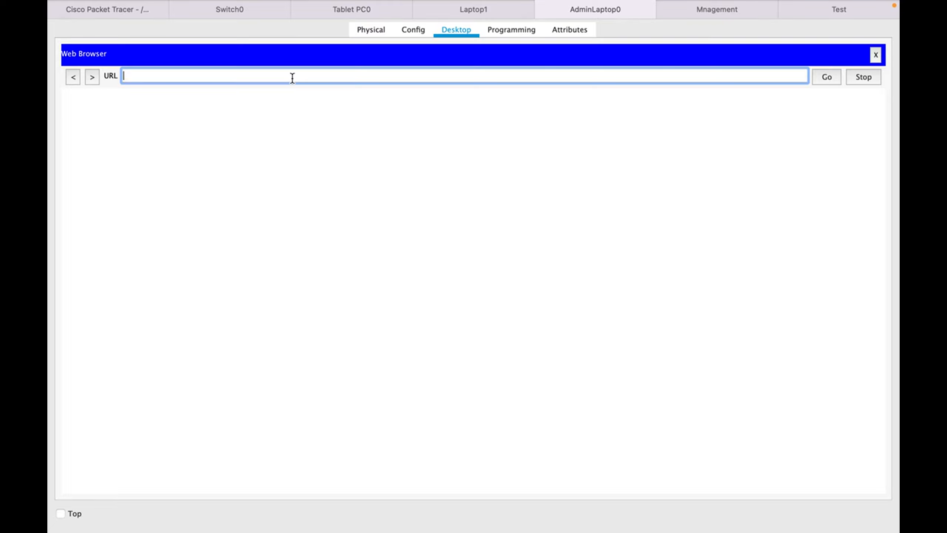
type("https://192.168.1.1")
left_click(832, 80)
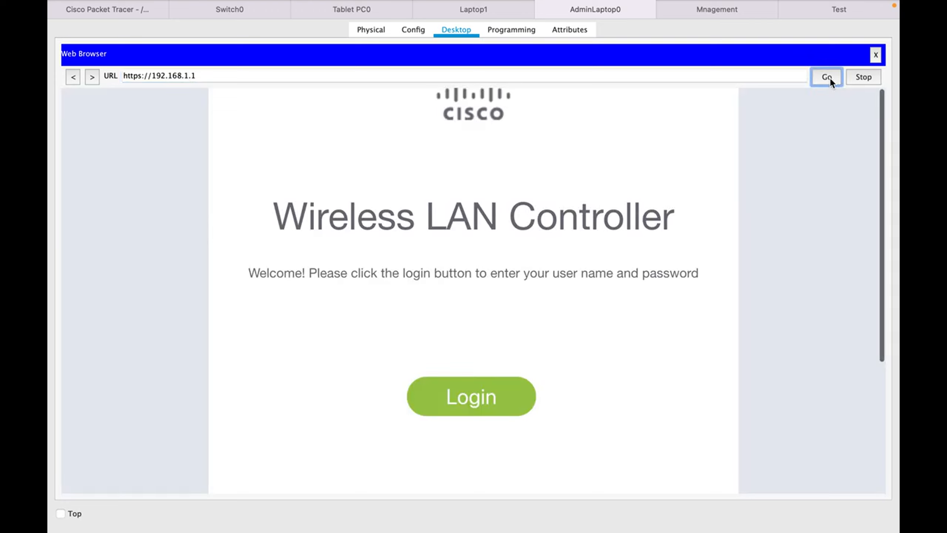
Log in to the controller with user name admin and the administrator password.
left_click(467, 404)
type("admin")
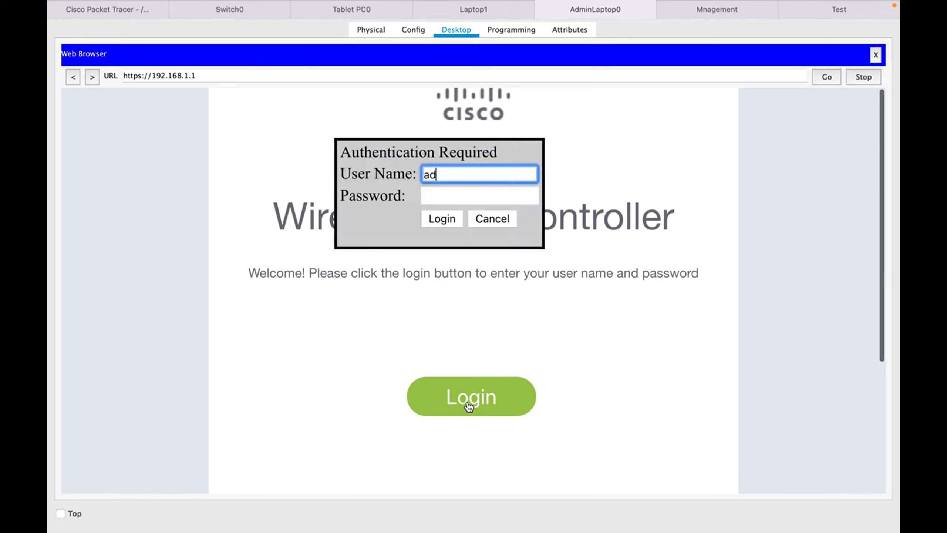
key("Tab")
type("admin123456")
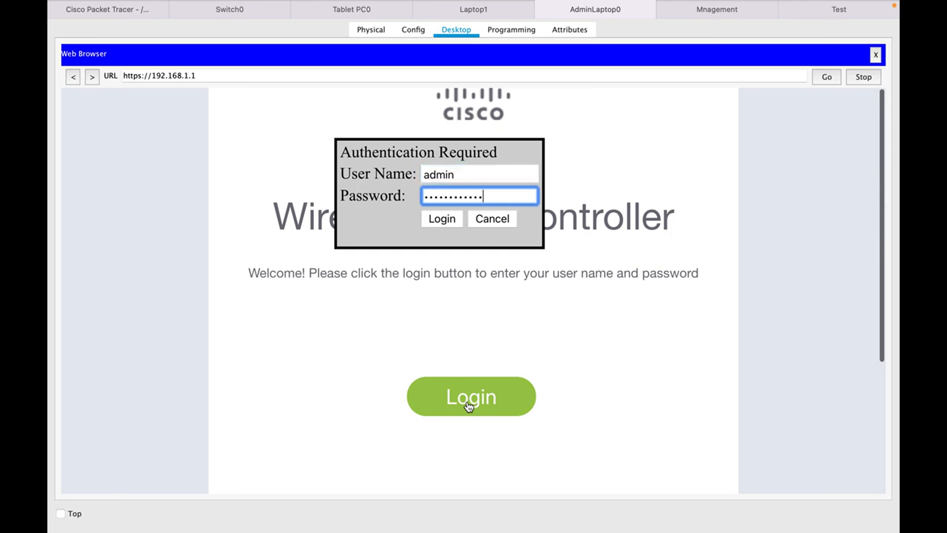
key("Return")
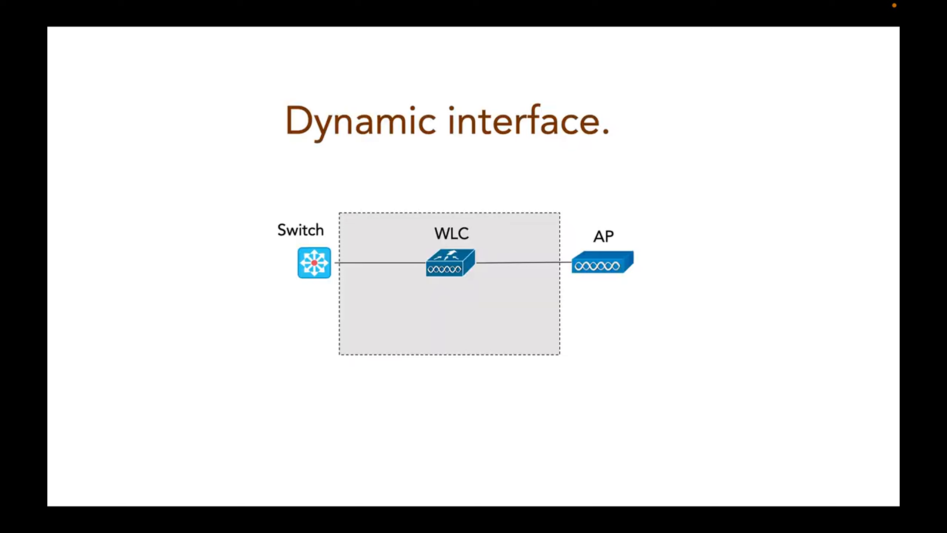
Show the VLAN 10, dynamic interface, WLAN and SSID build, then move to the next slide.
key("Right")
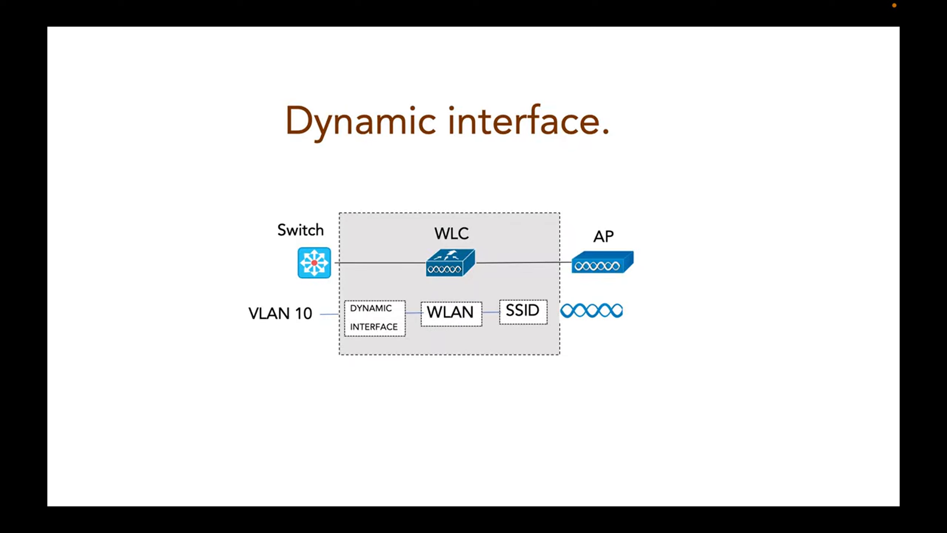
key("Right")
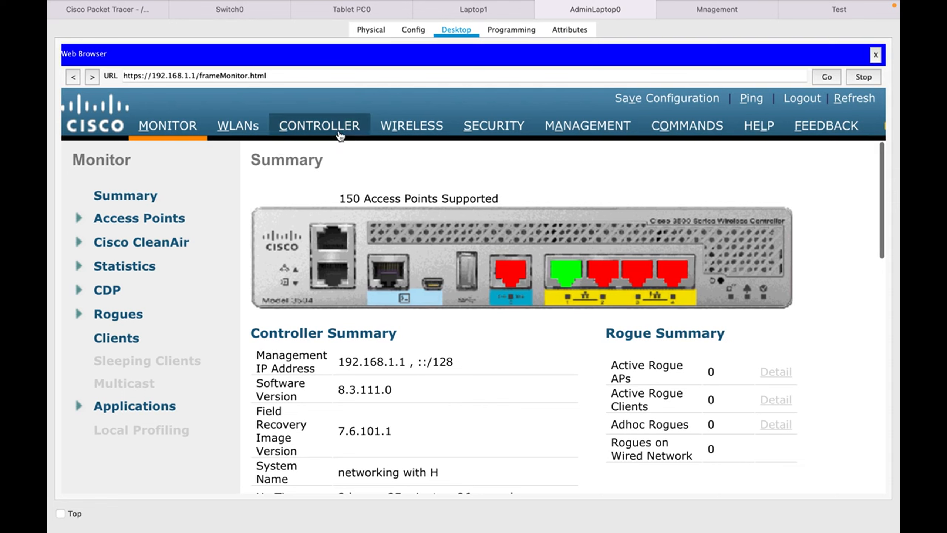
Go to CONTROLLER > Interfaces and open the New interface form.
left_click(326, 131)
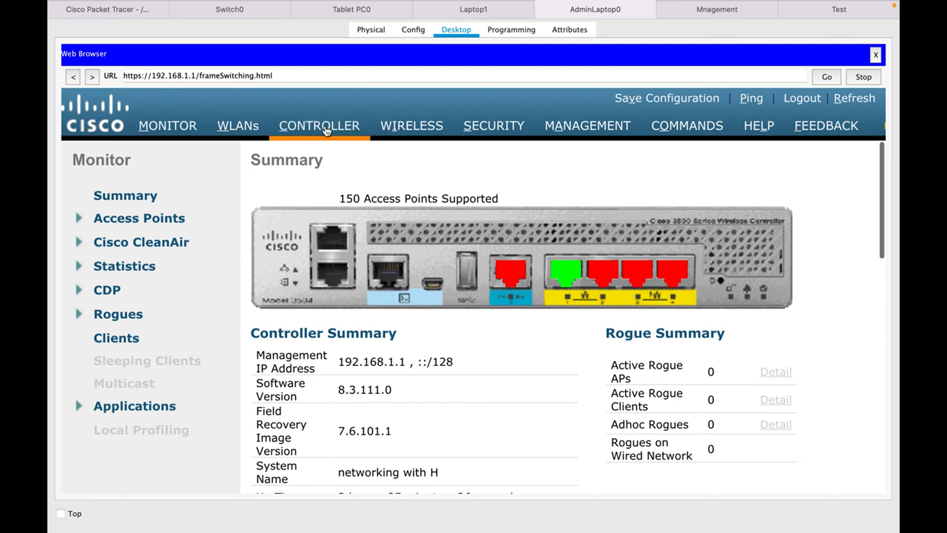
left_click(108, 244)
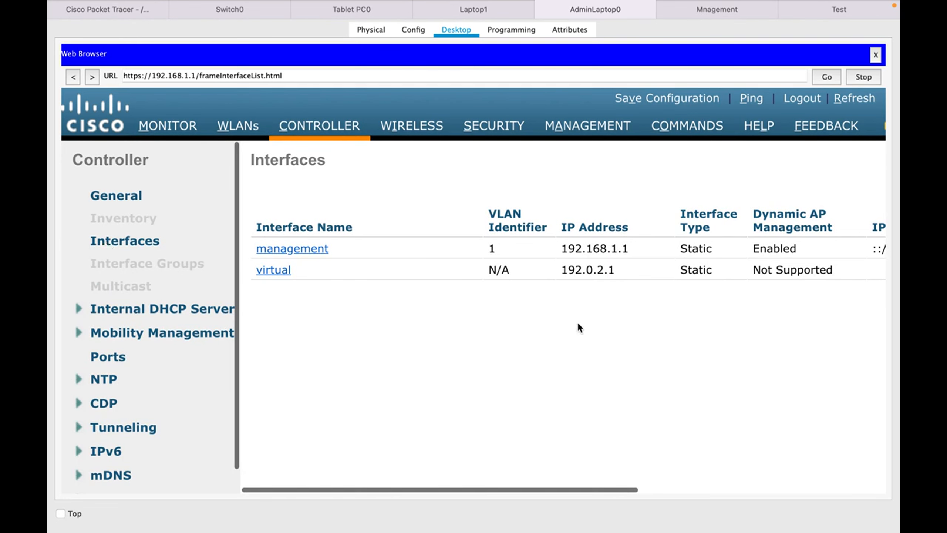
scroll(578, 323, "right", 10)
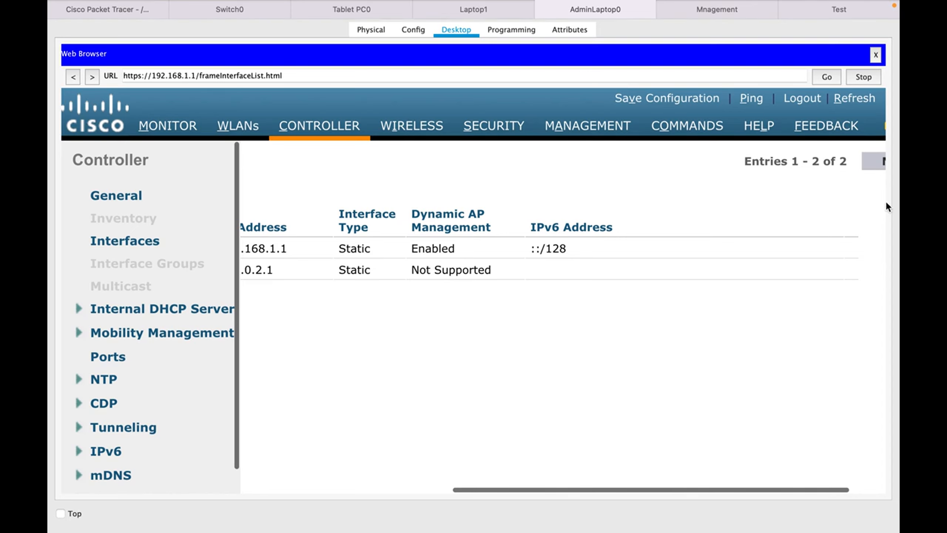
scroll(843, 196, "right", 3)
left_click(841, 163)
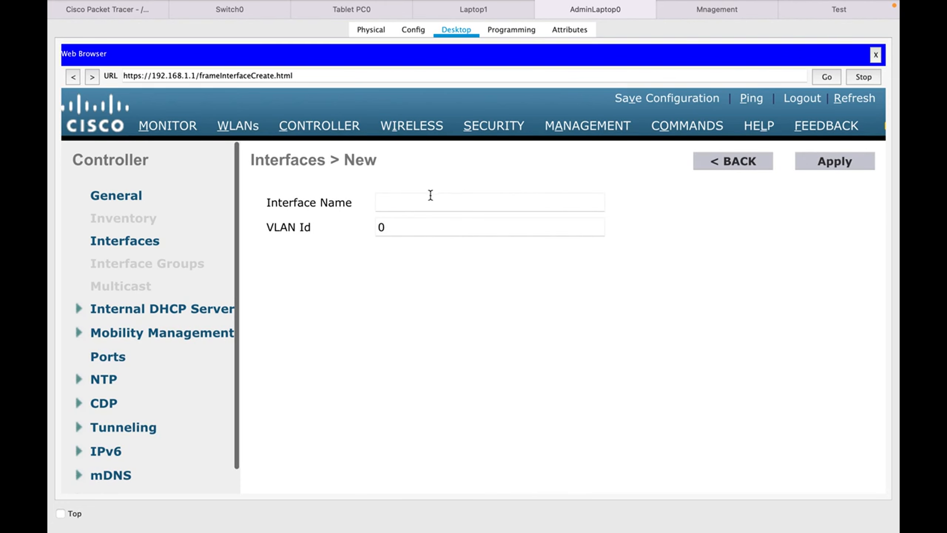
Apply a new interface named Test with VLAN Id 10.
left_click(431, 195)
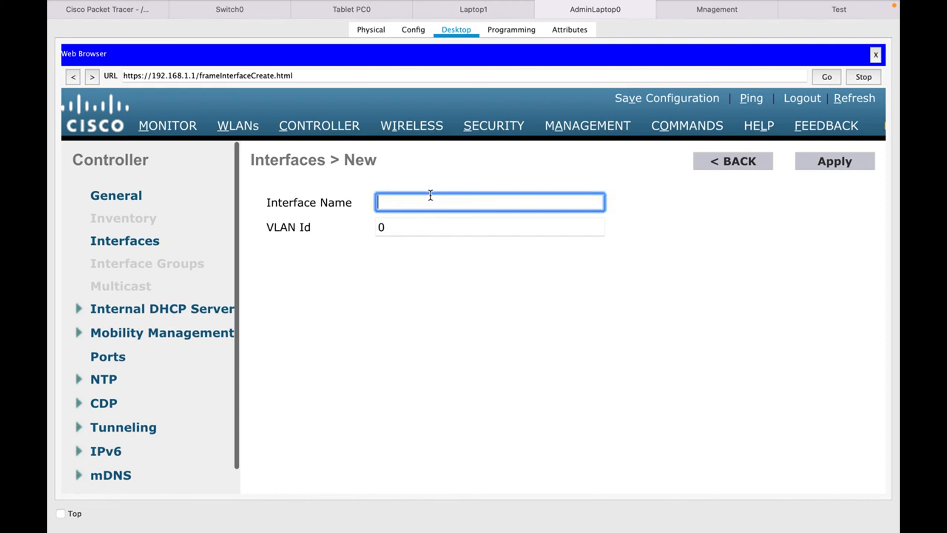
type("Test")
left_click(410, 229)
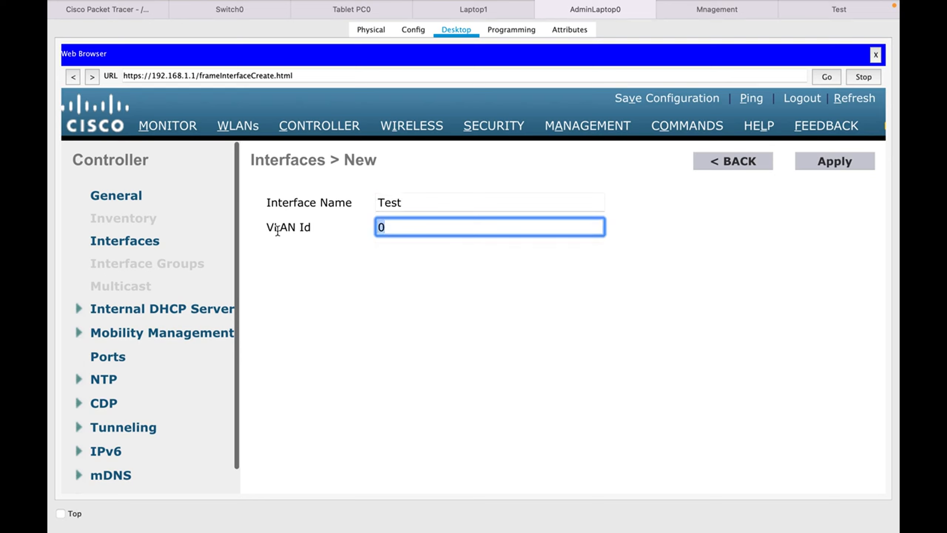
key("BackSpace")
type("10")
left_click(825, 167)
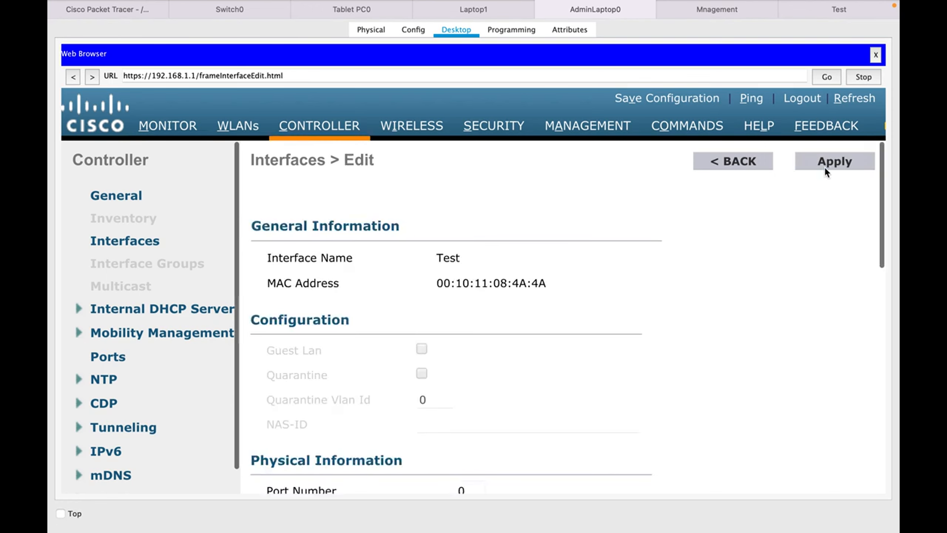
Give the Test interface IP 192.168.10.10, netmask 255.255.255.0 and gateway 192.168.10.1.
scroll(704, 271, "down", 10)
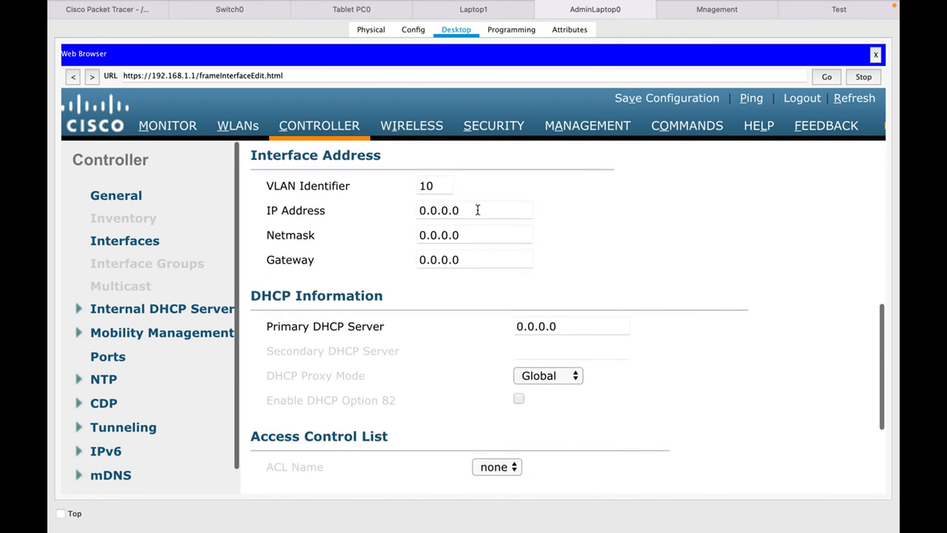
left_click_drag(478, 209, 322, 212)
type("192.")
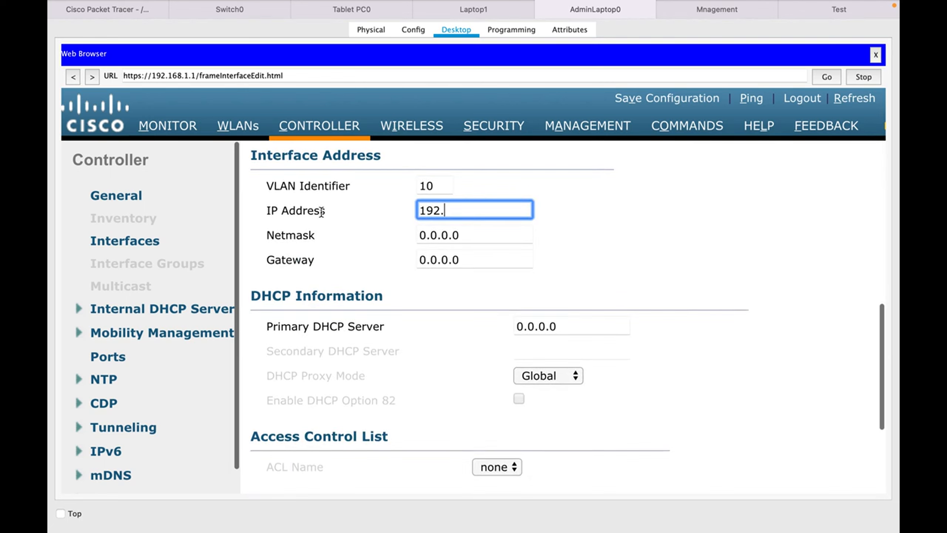
type("168.10.10")
key("Tab")
type("255.255.255.")
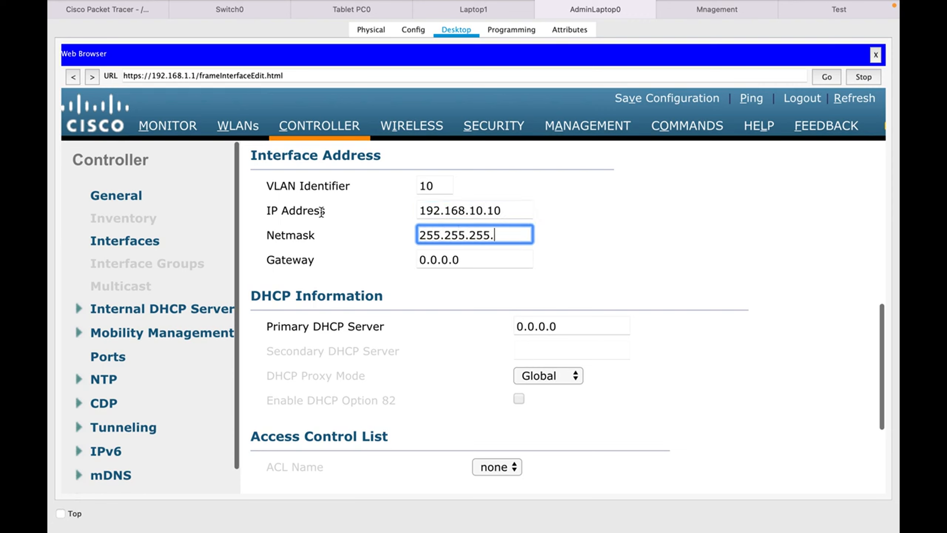
type("0")
key("Tab")
type("192.1")
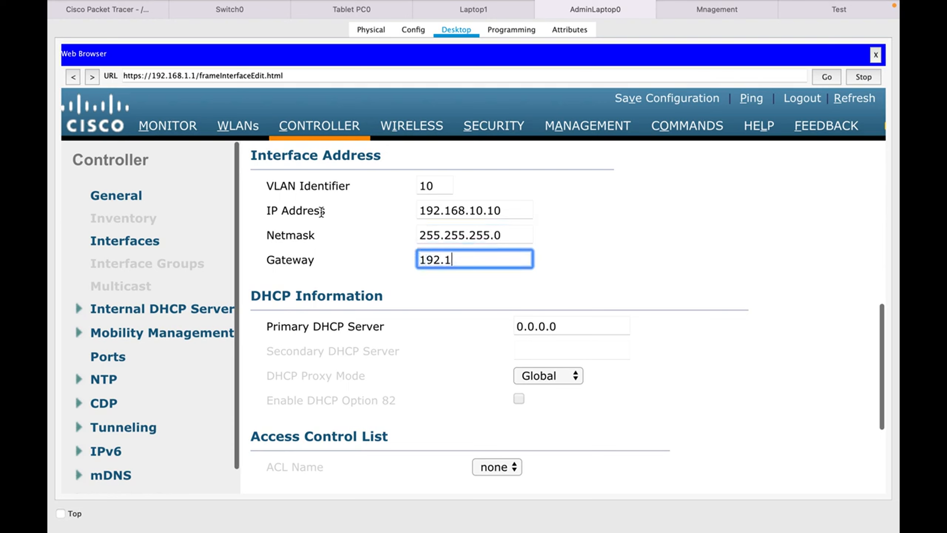
type("68.10.1")
Set the interface's primary DHCP server to 192.168.10.2.
scroll(561, 270, "up", 3)
scroll(561, 271, "down", 2)
key("Tab")
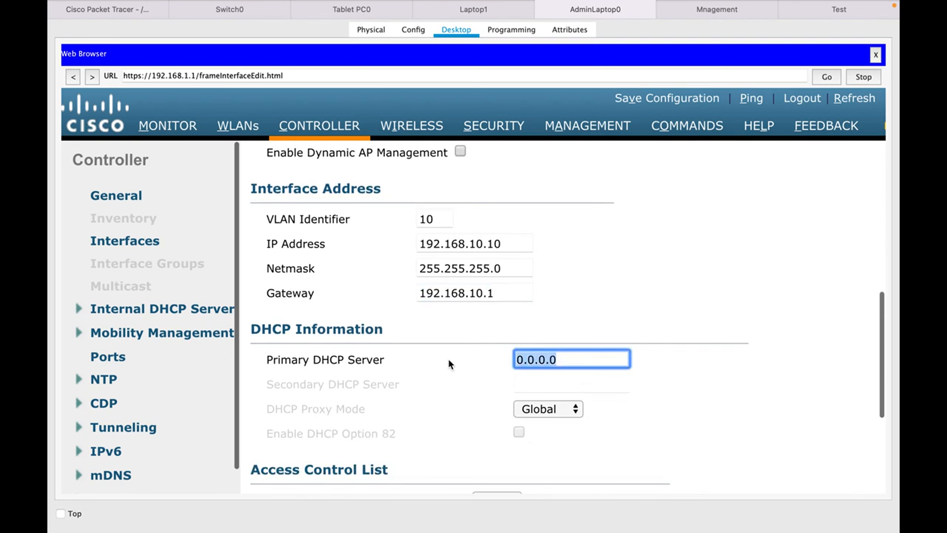
type("192.168.10.1")
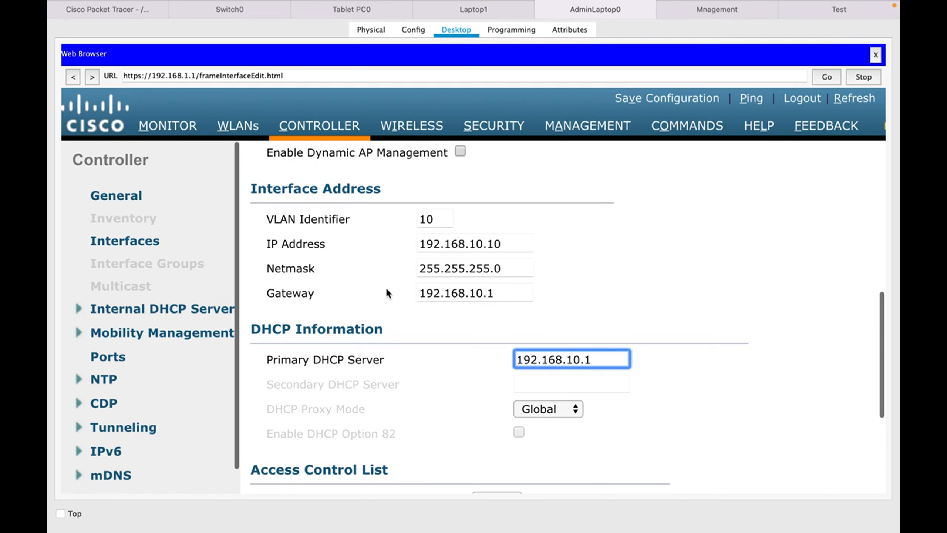
left_click(125, 14)
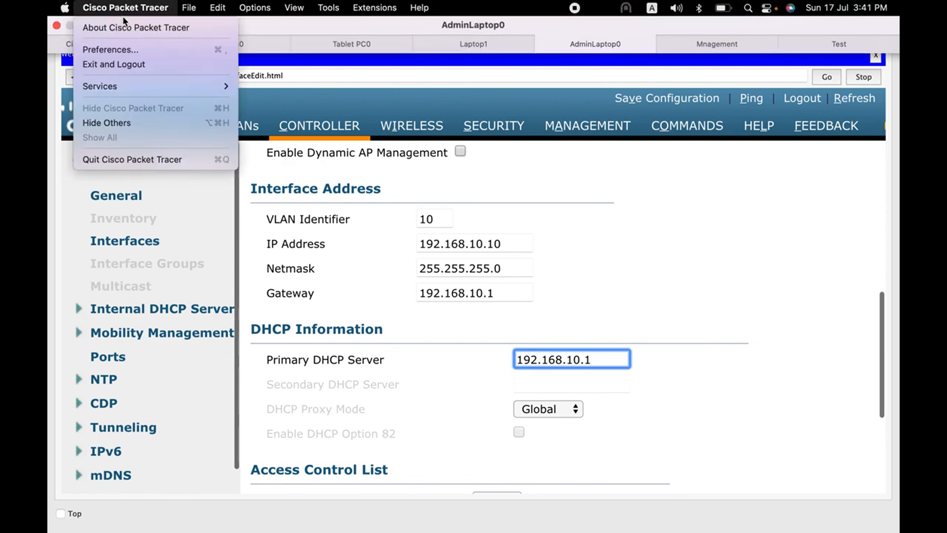
left_click(111, 44)
left_click(111, 43)
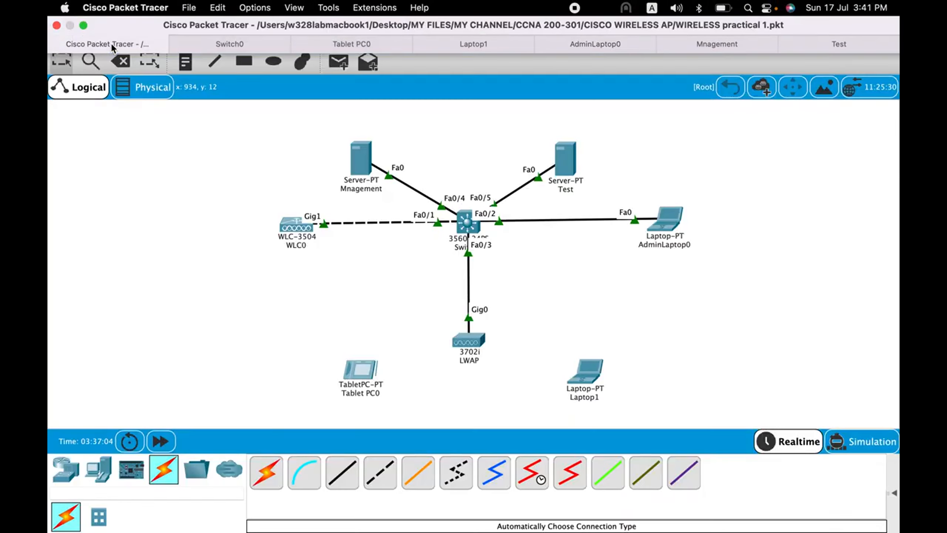
mouse_move(567, 160)
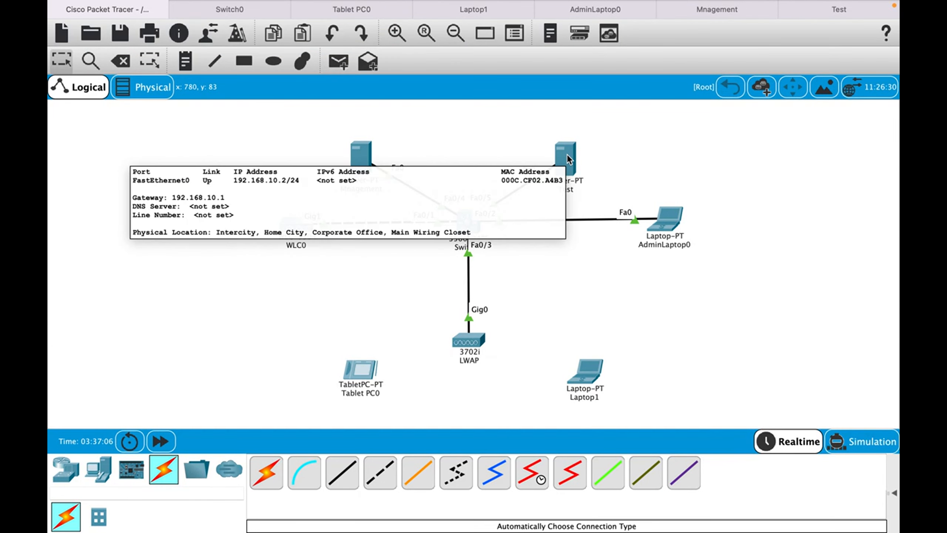
left_click(607, 10)
key("BackSpace")
type("2")
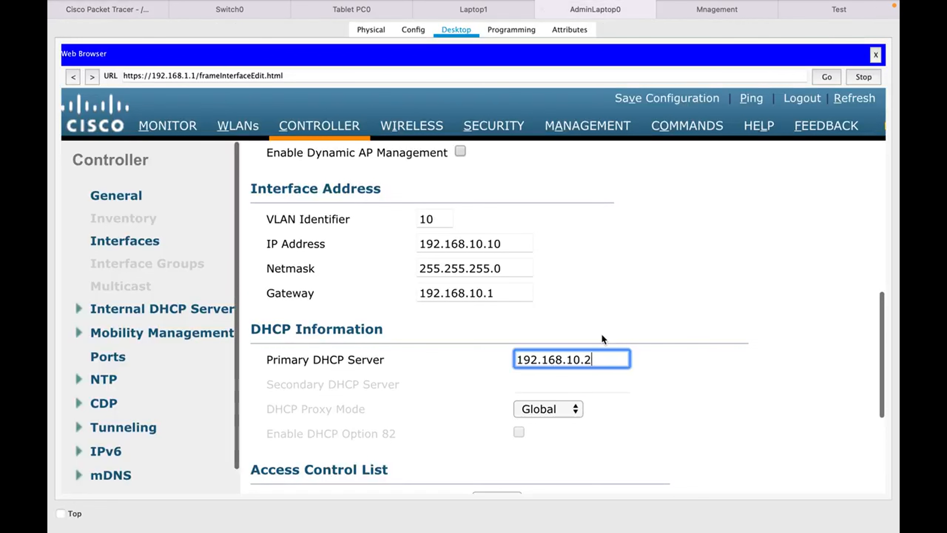
left_click(596, 322)
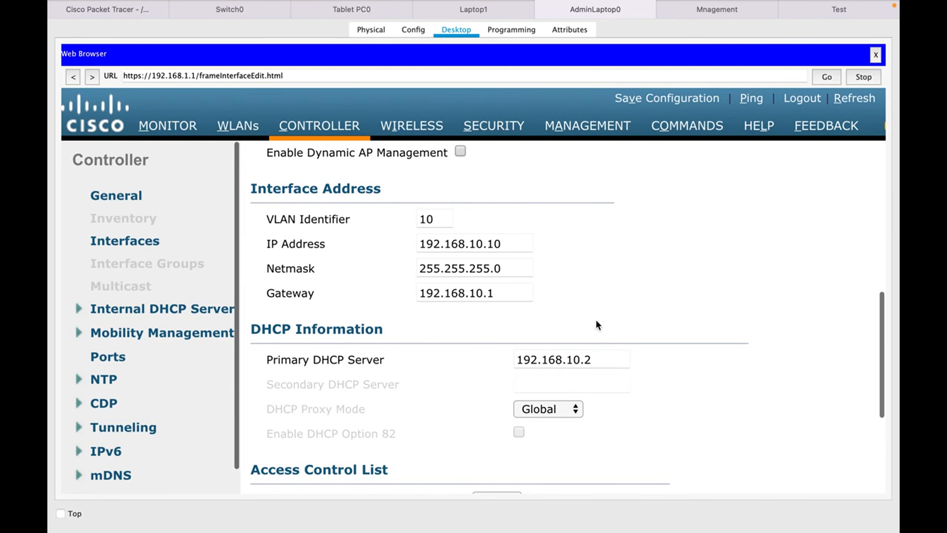
Change Port Number to 1 and apply, accepting the warning.
scroll(596, 322, "down", 5)
scroll(596, 321, "up", 8)
scroll(597, 321, "up", 2)
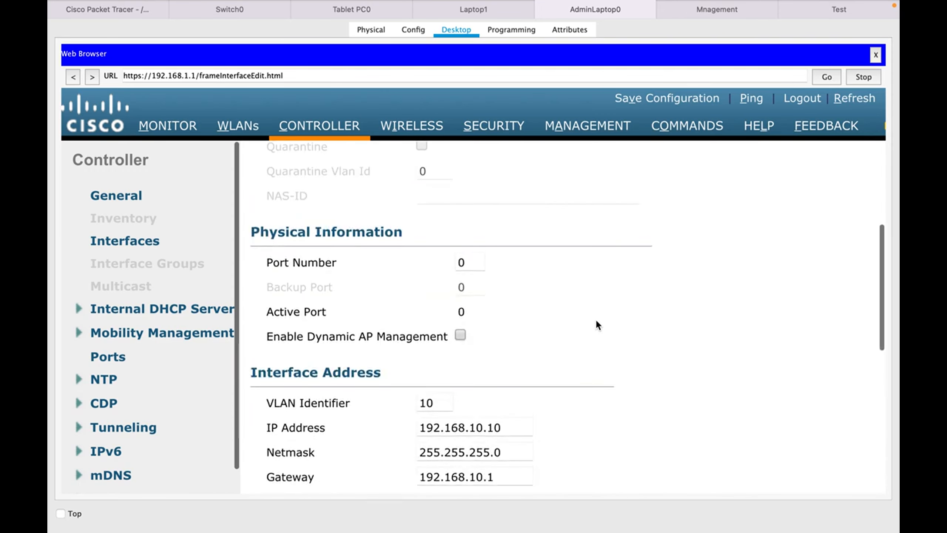
left_click(468, 268)
type("1")
scroll(771, 206, "up", 6)
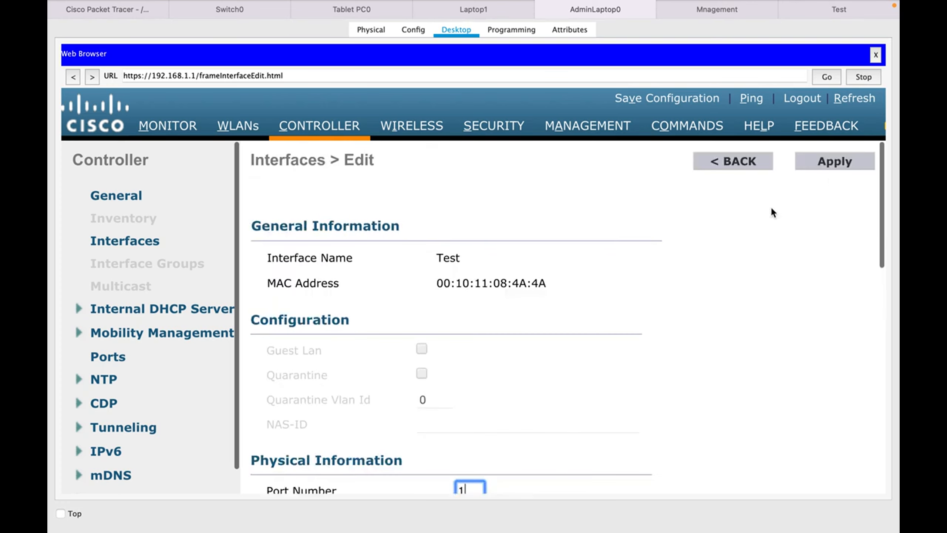
left_click(832, 162)
left_click(557, 295)
Open the WLANs page and start a new WLAN with Create New.
left_click(239, 125)
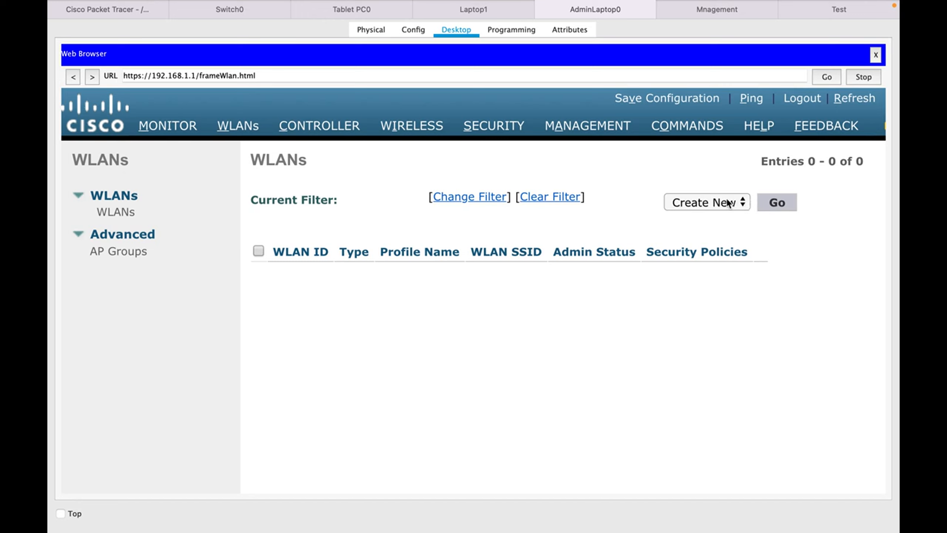
left_click(777, 205)
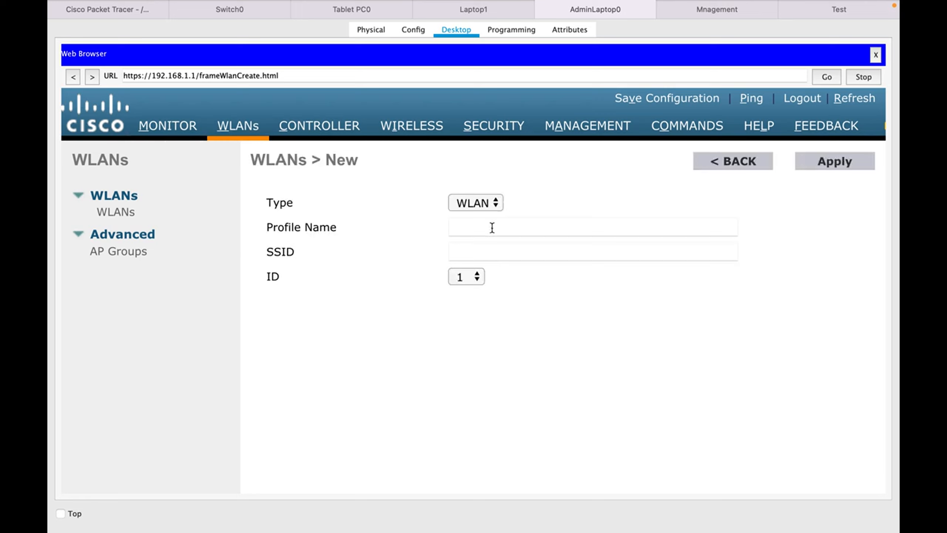
Apply a WLAN with profile name Test, SSID Test and ID 10.
left_click(492, 227)
type("Test")
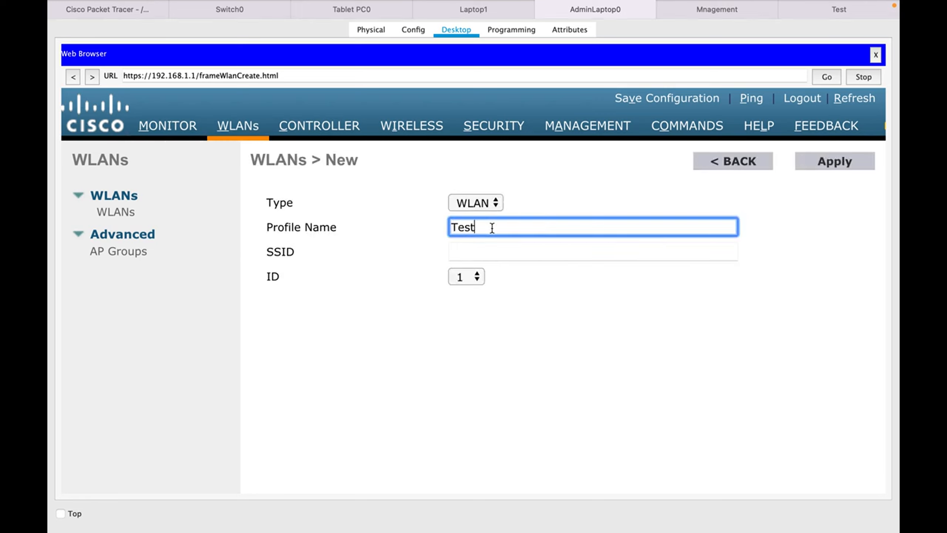
key("Tab")
type("Test")
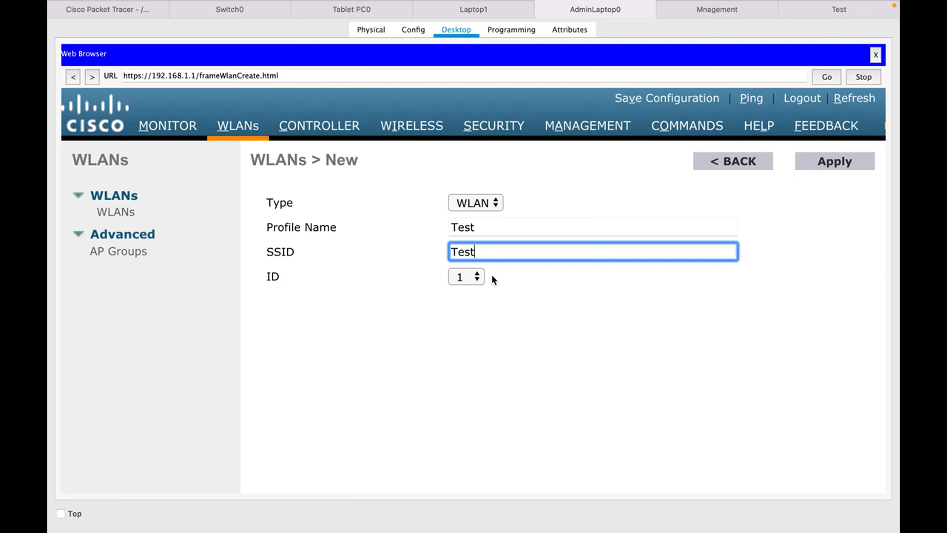
left_click(476, 280)
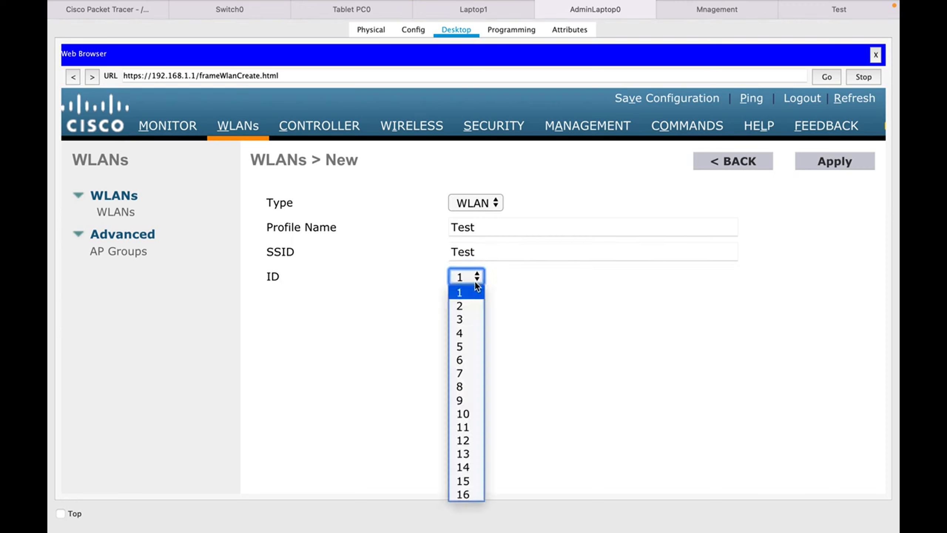
left_click(465, 414)
left_click(827, 164)
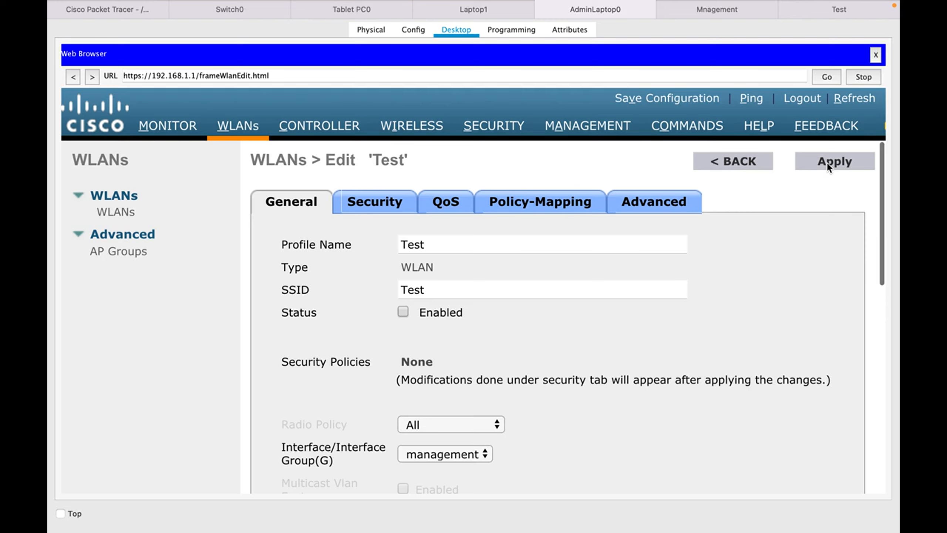
Tick Status Enabled, choose the Test interface for the WLAN, and apply.
left_click(403, 312)
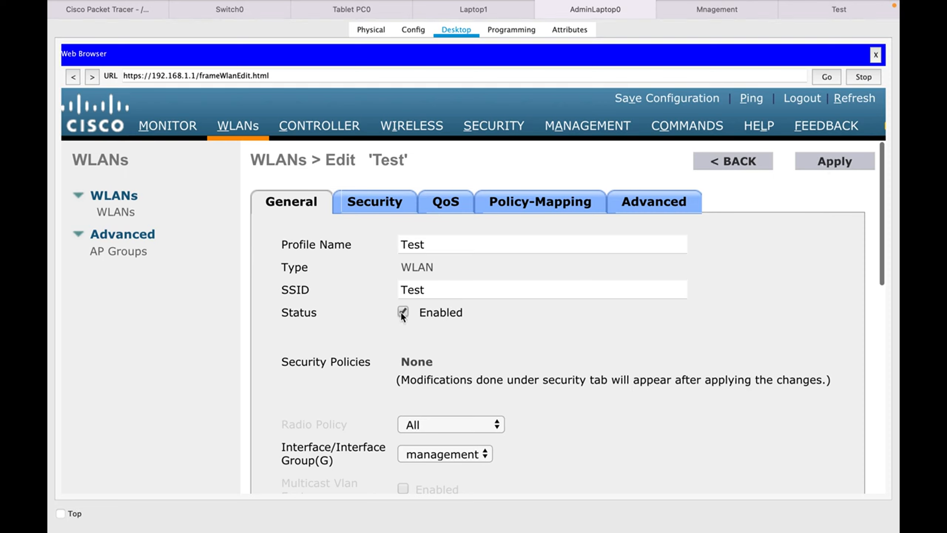
left_click(466, 454)
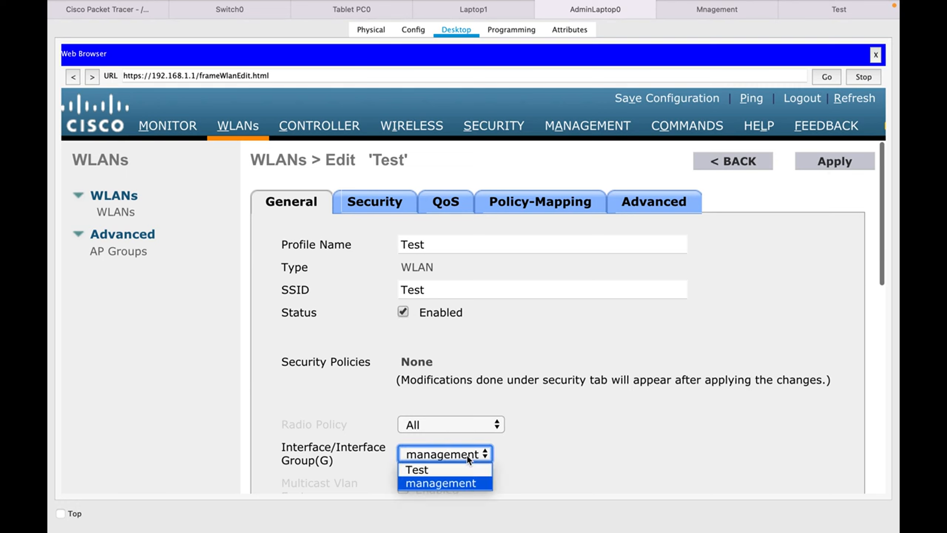
left_click(432, 470)
scroll(566, 376, "down", 1)
scroll(567, 376, "down", 10)
scroll(566, 376, "up", 10)
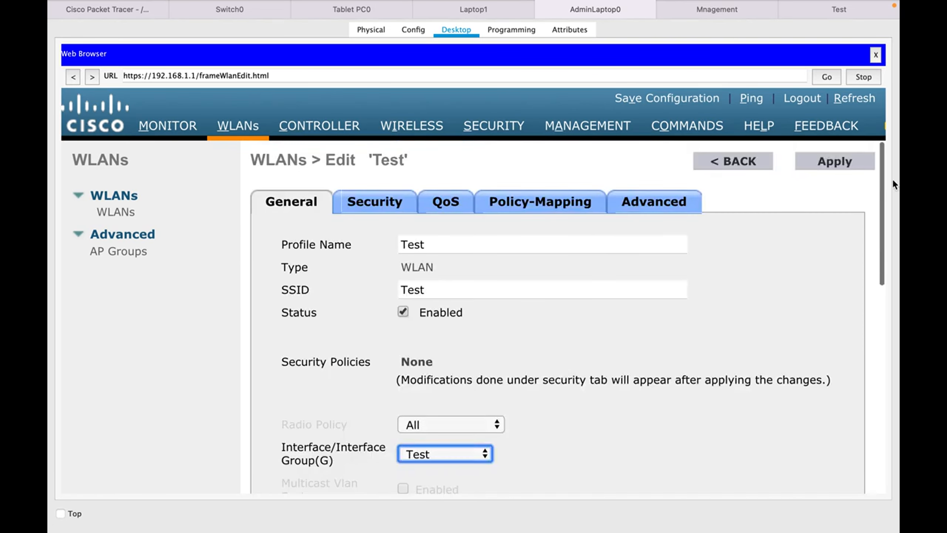
left_click(858, 165)
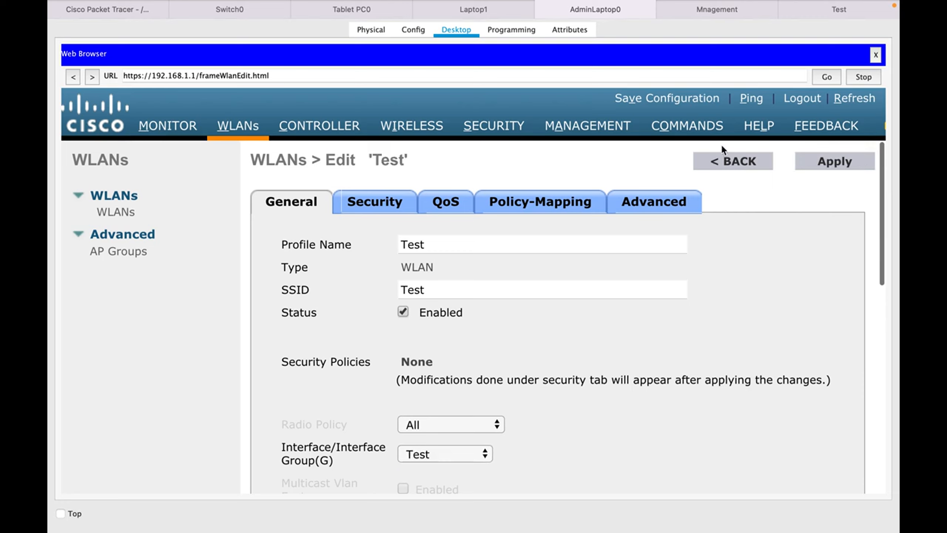
Check the WLAN list shows WLAN 10 'Test' Enabled with Security Policies None.
left_click(120, 215)
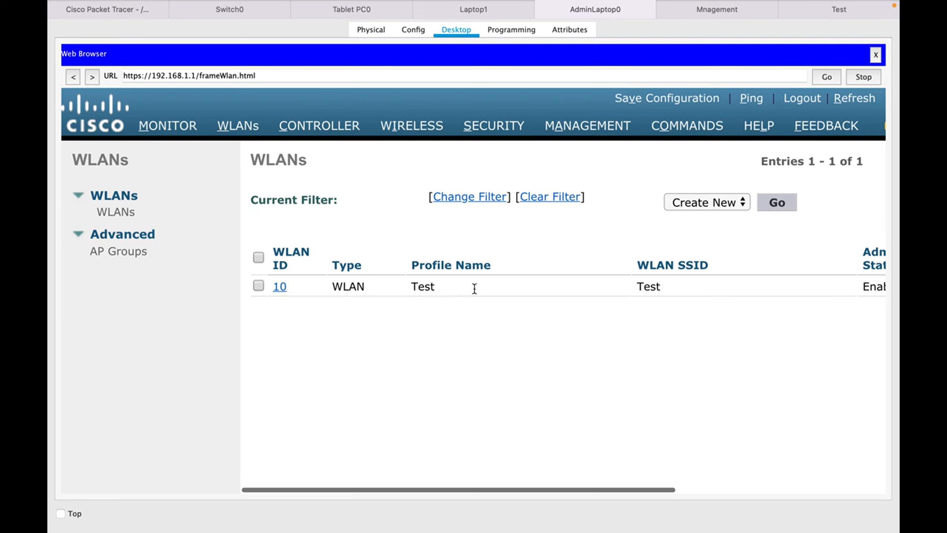
scroll(474, 288, "right", 3)
scroll(474, 288, "right", 3)
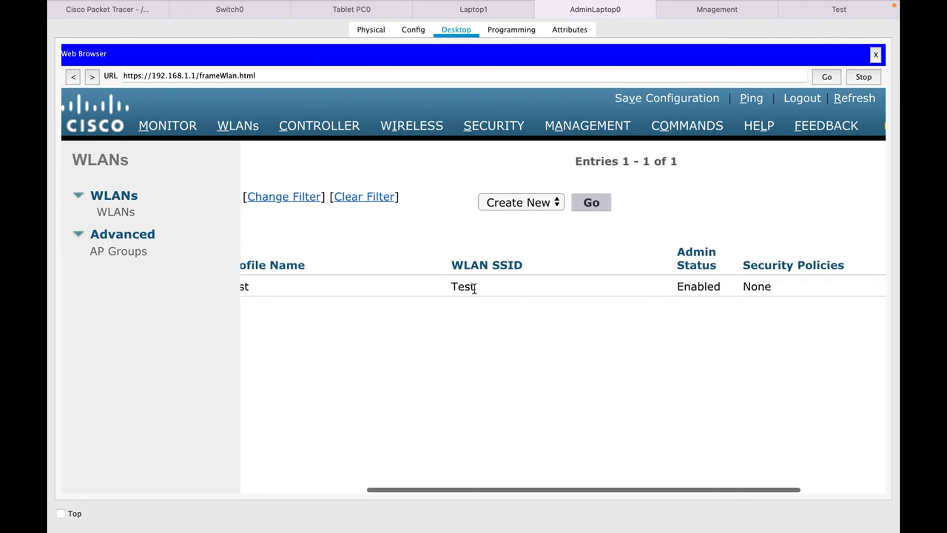
scroll(474, 288, "right", 4)
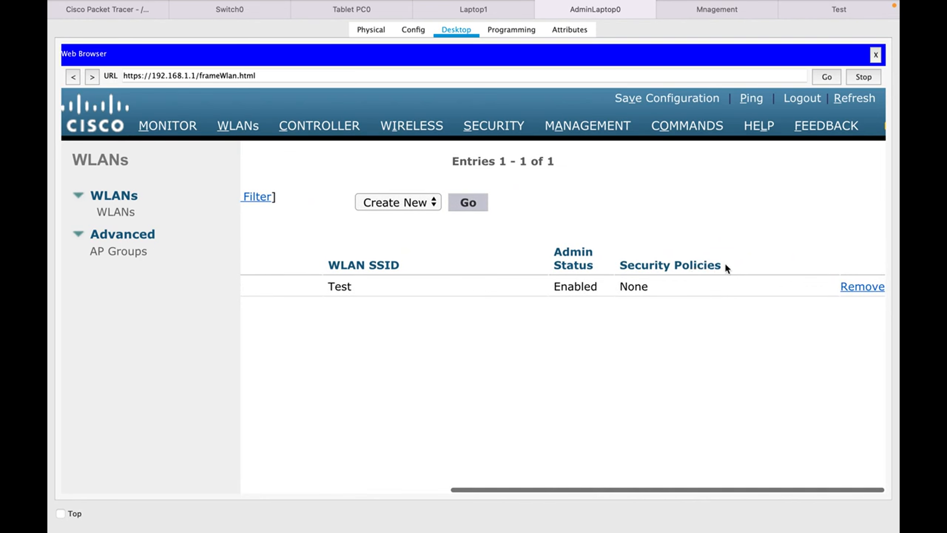
left_click_drag(725, 265, 620, 268)
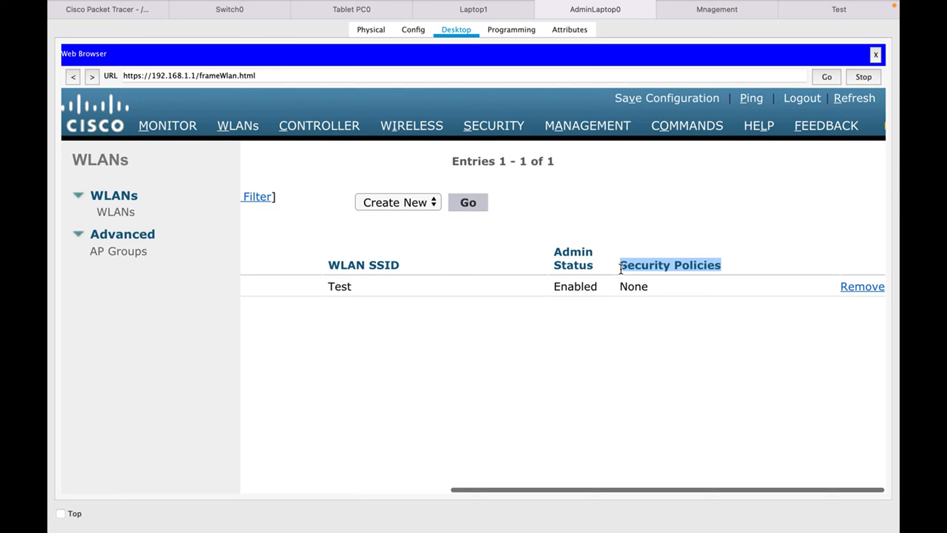
left_click(690, 240)
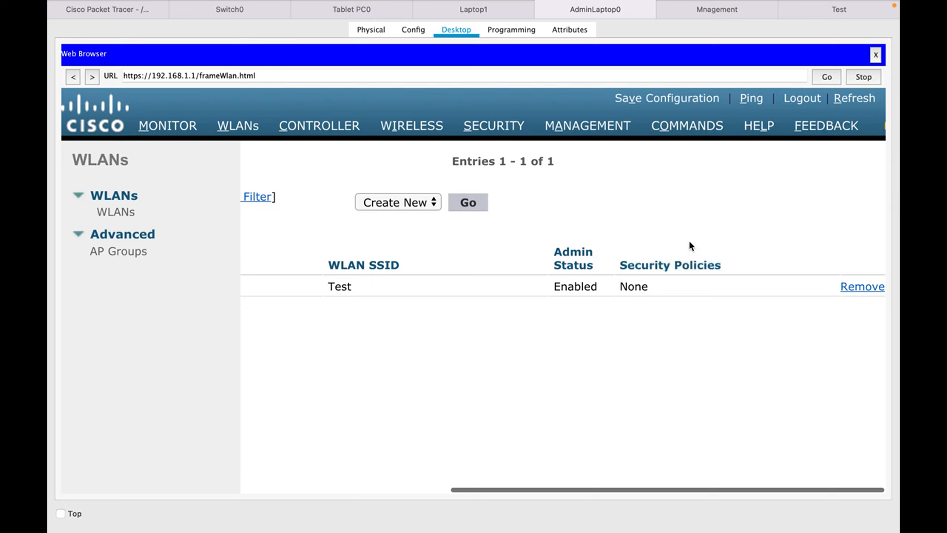
scroll(576, 259, "left", 2)
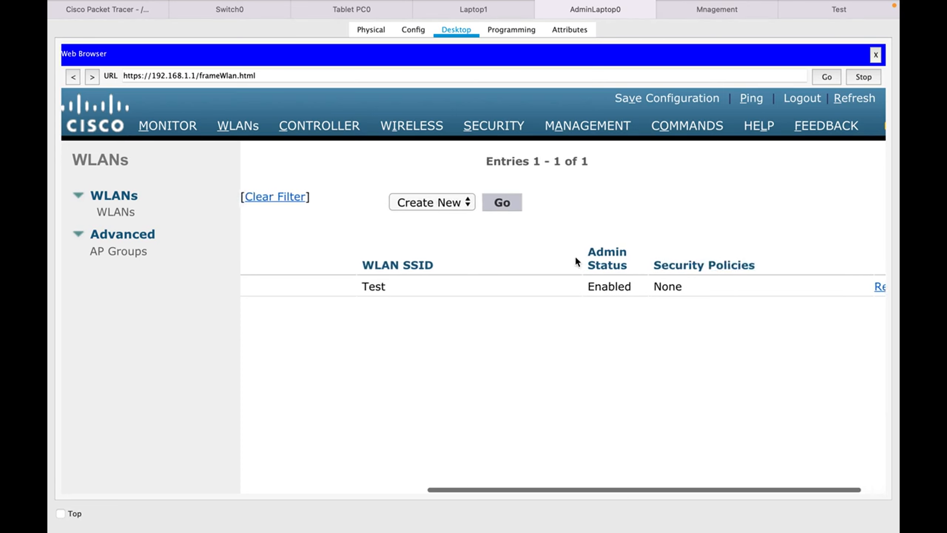
scroll(576, 259, "left", 15)
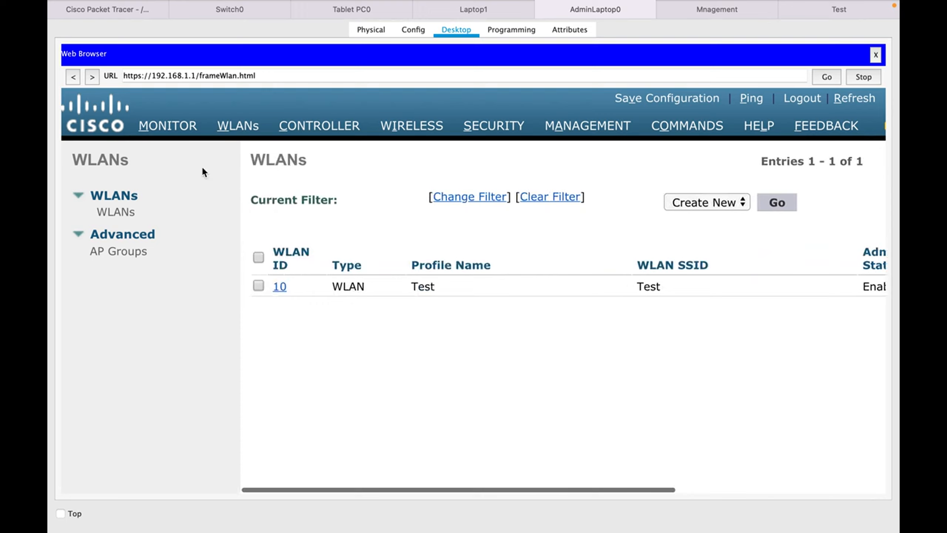
Set the Test WLAN's Layer 2 security to WPA+WPA2 with the WPA2 policy enabled.
left_click(281, 286)
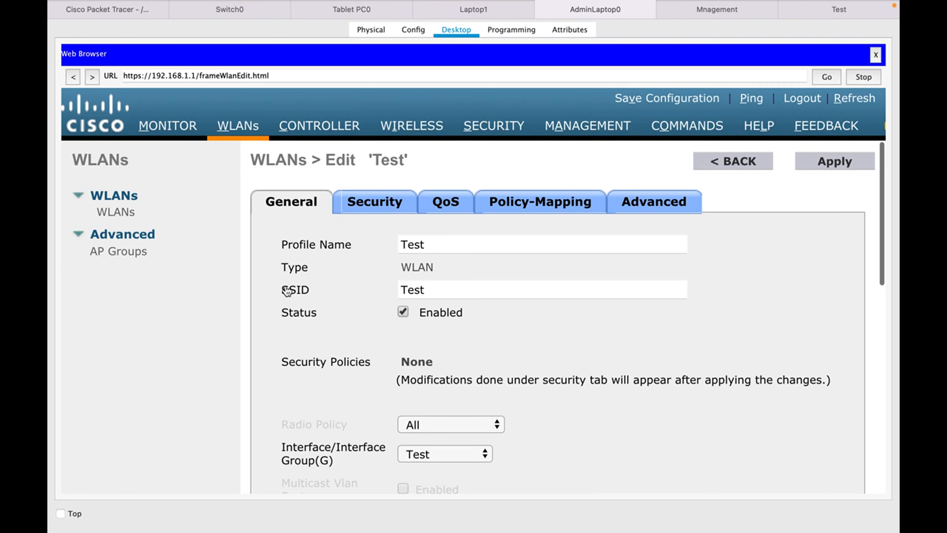
left_click(383, 203)
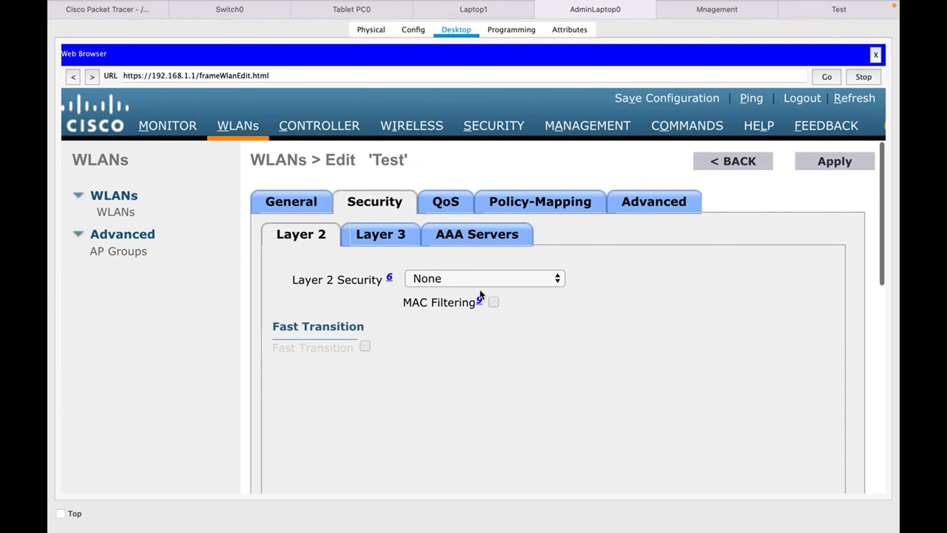
left_click(491, 283)
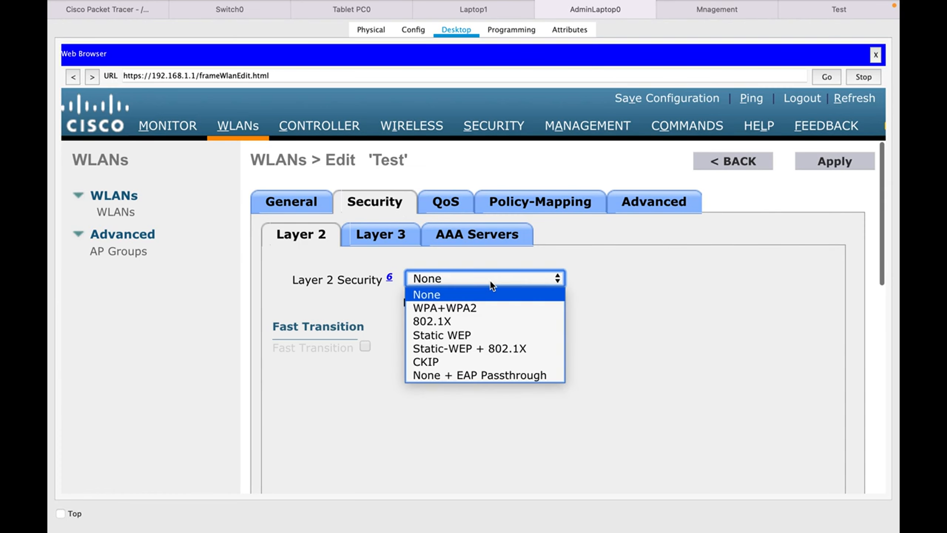
left_click(446, 309)
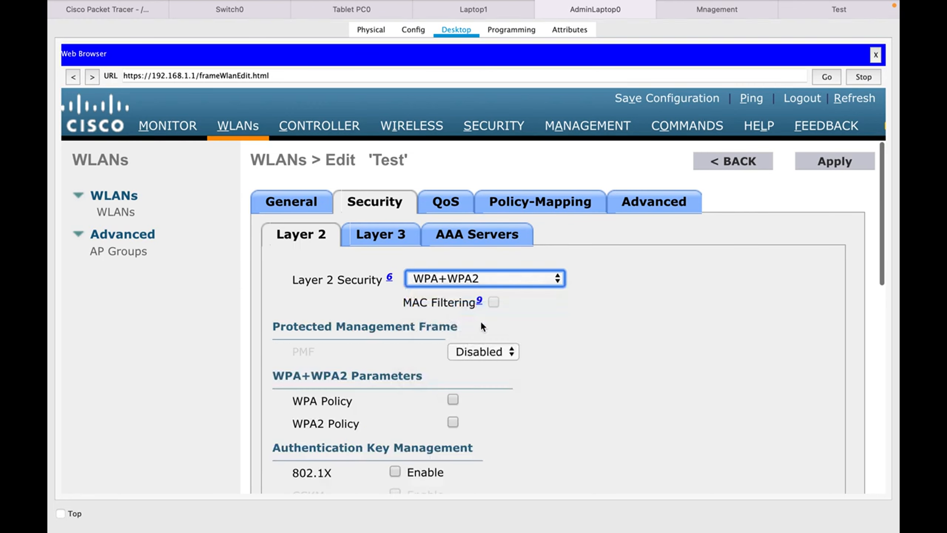
scroll(449, 387, "down", 5)
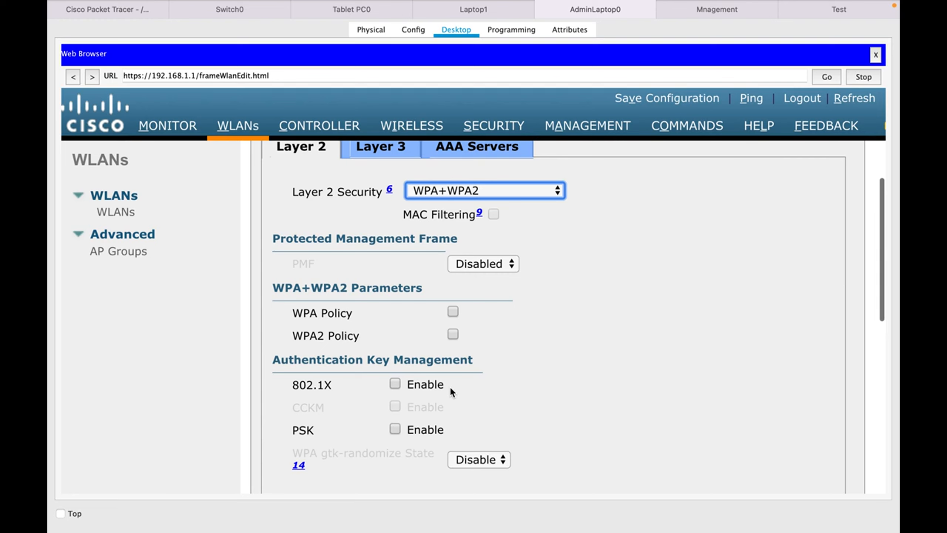
left_click(453, 335)
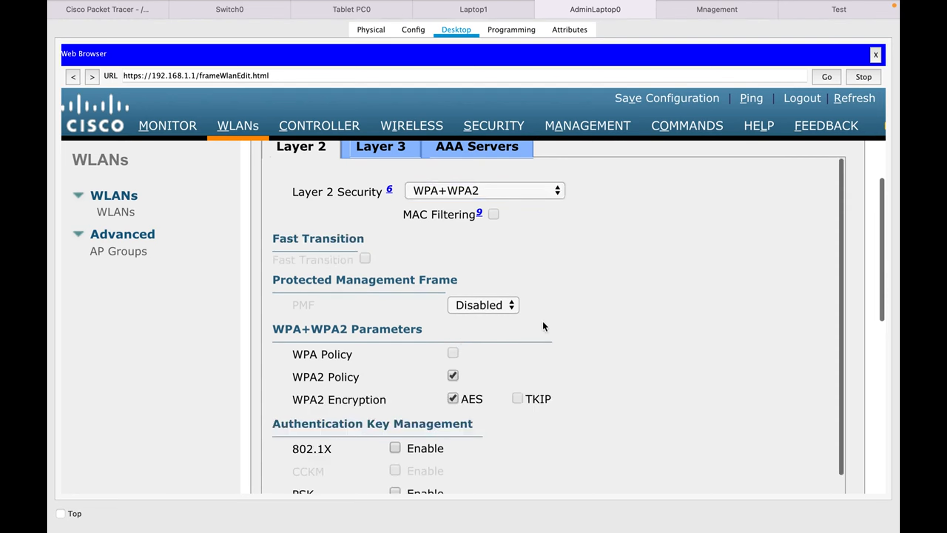
Enable PSK authentication and enter the ASCII pre-shared key passphrase.
scroll(556, 328, "down", 6)
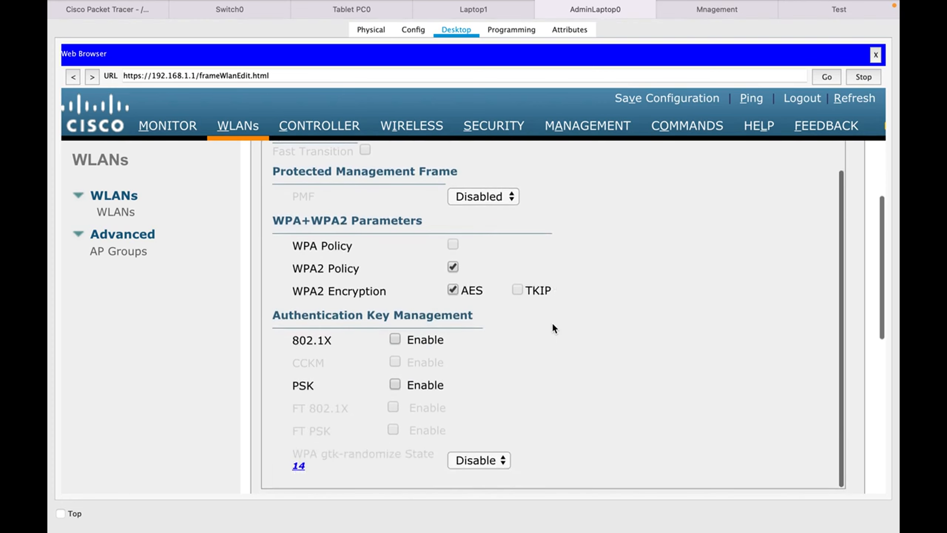
left_click(394, 383)
left_click(466, 473)
type("cisco123")
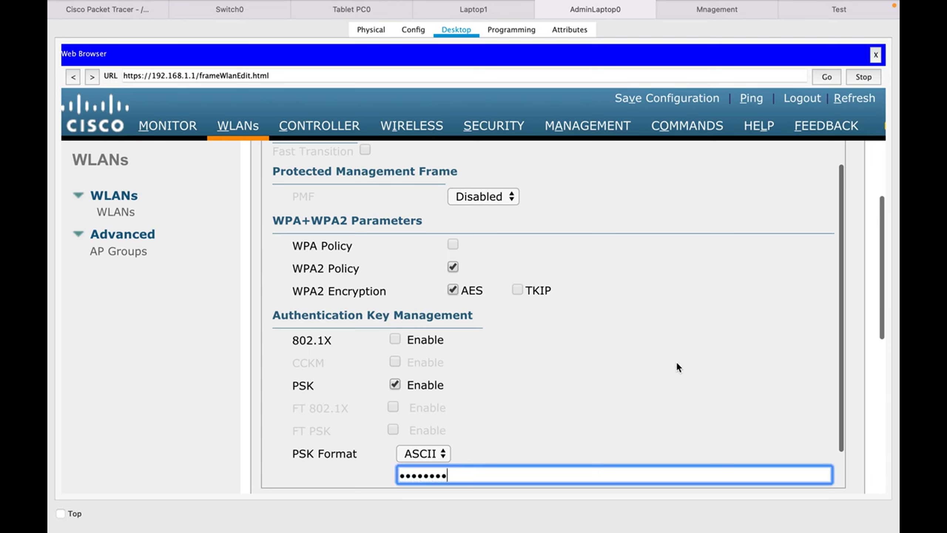
scroll(676, 361, "up", 10)
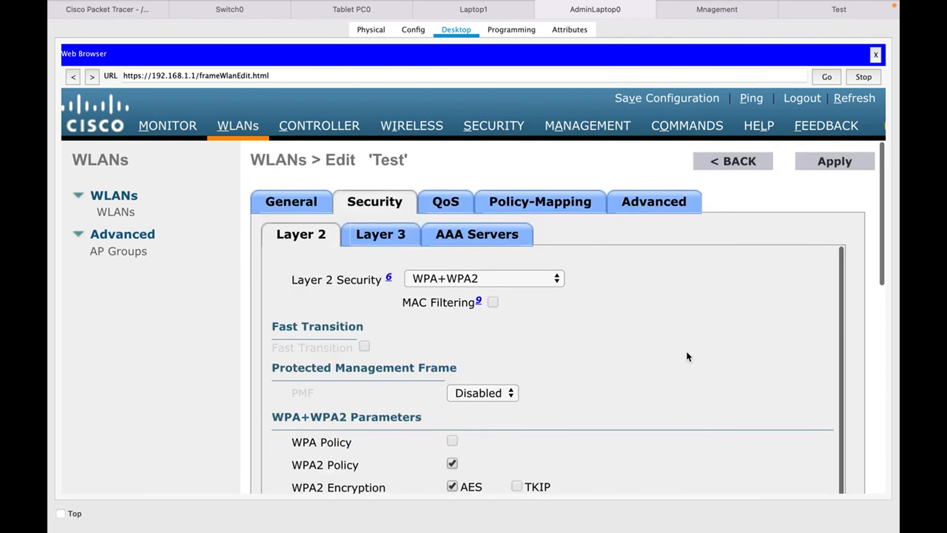
Apply and confirm the Test WLAN security changes, then view its QoS settings (Silver, WMM Allowed).
left_click(838, 159)
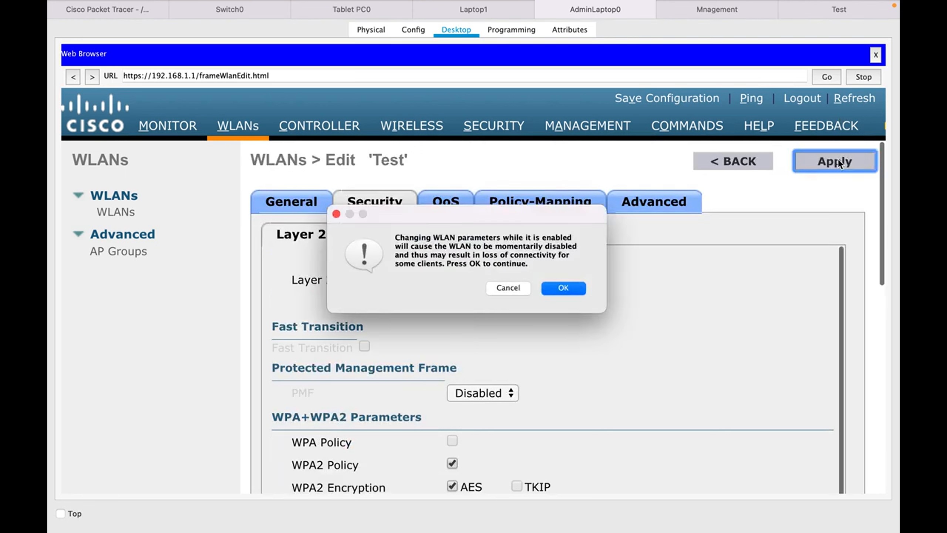
left_click(560, 289)
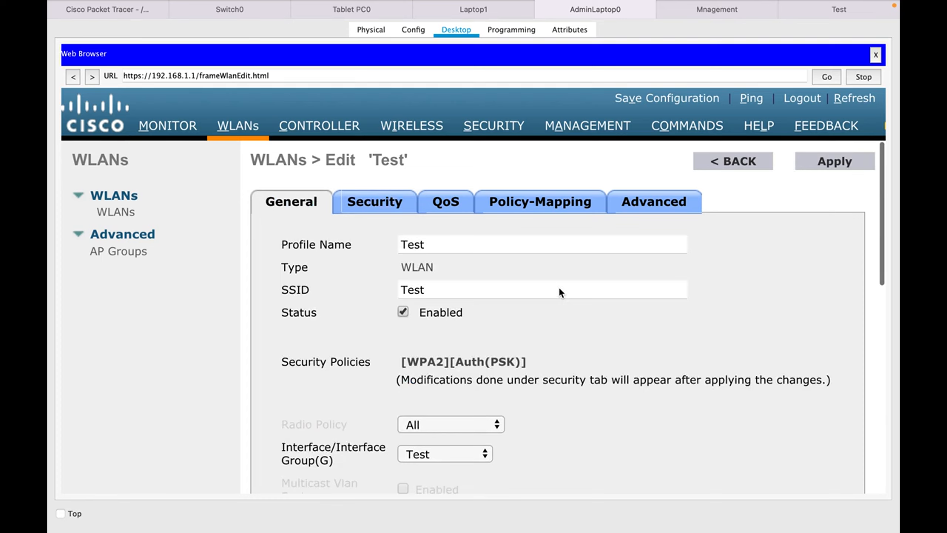
left_click(439, 203)
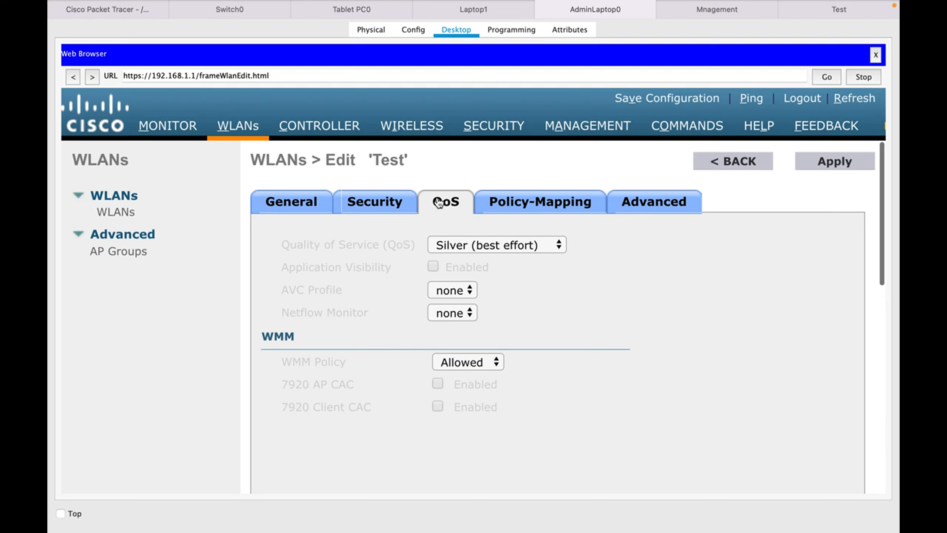
Scroll the Test WLAN's Advanced tab past Client Exclusion and Maximum Allowed Clients down to FlexConnect.
left_click(661, 215)
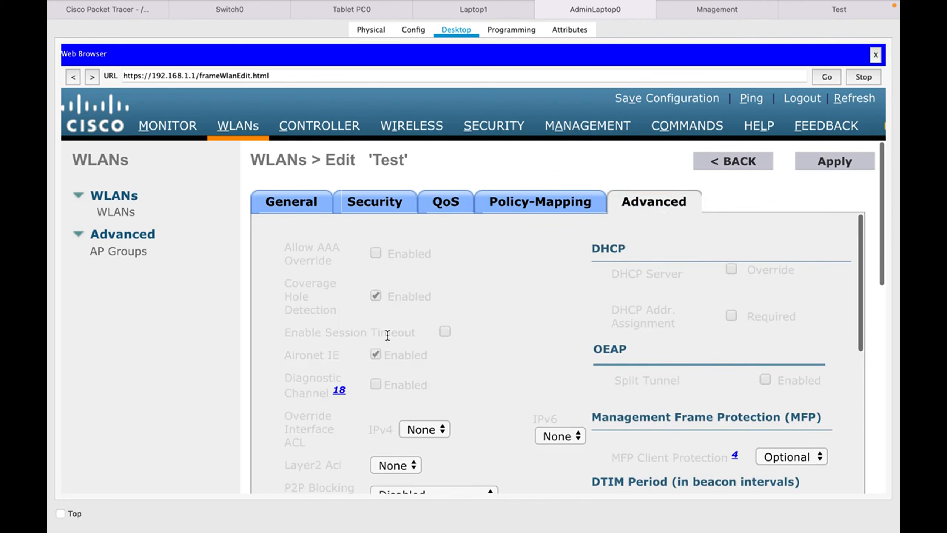
scroll(389, 330, "down", 5)
scroll(390, 336, "down", 1)
left_click_drag(336, 284, 263, 258)
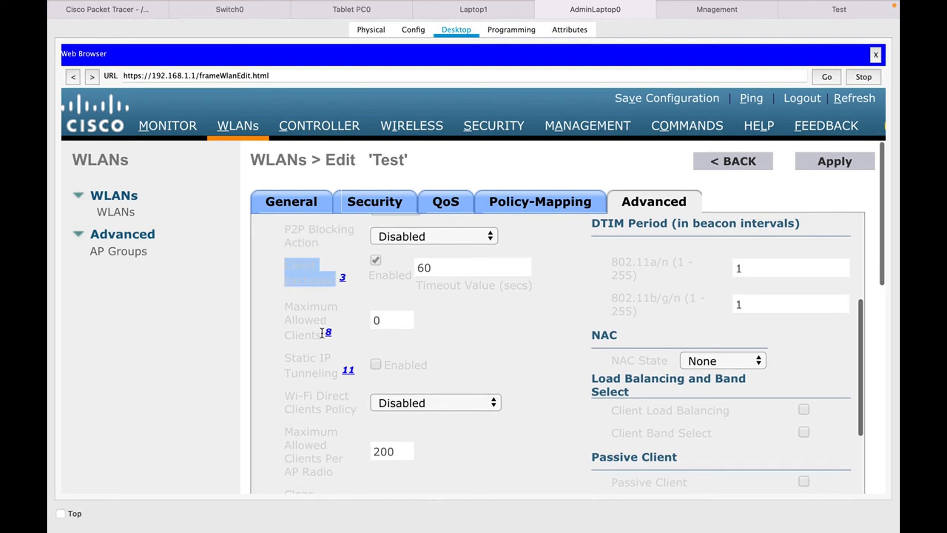
left_click_drag(319, 336, 270, 312)
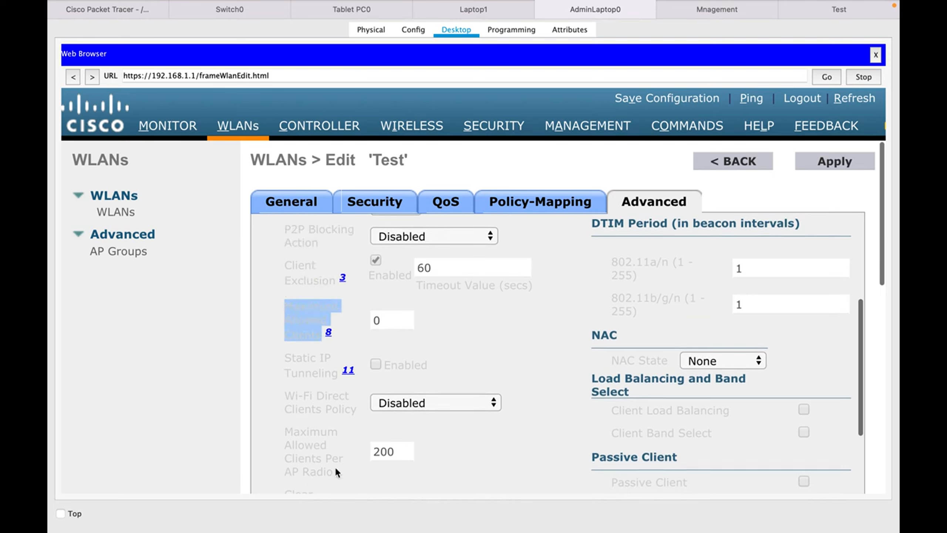
left_click_drag(337, 470, 273, 432)
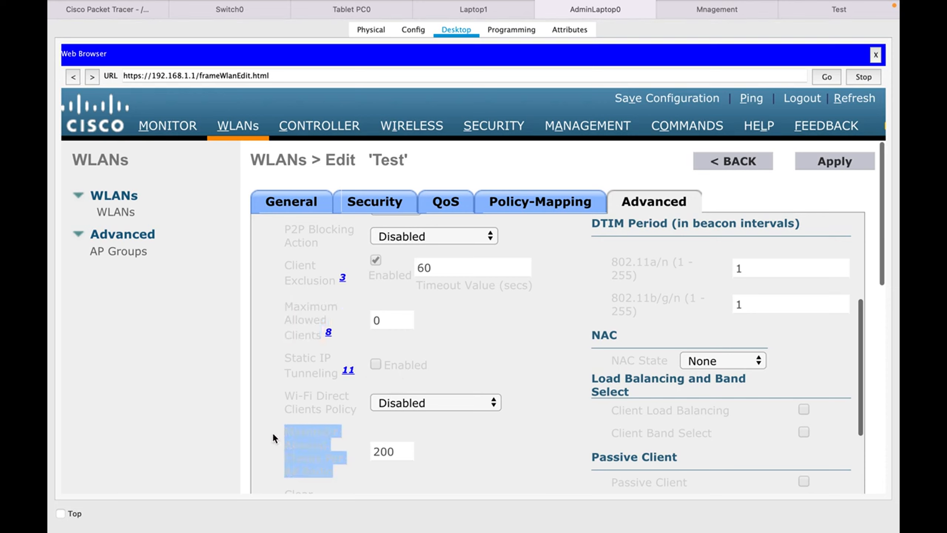
left_click(451, 439)
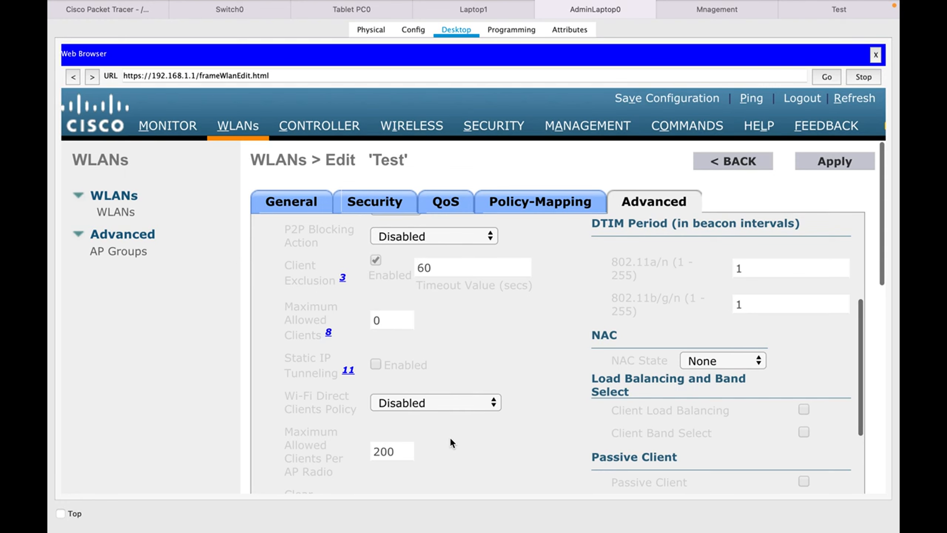
scroll(452, 439, "down", 5)
scroll(451, 440, "down", 6)
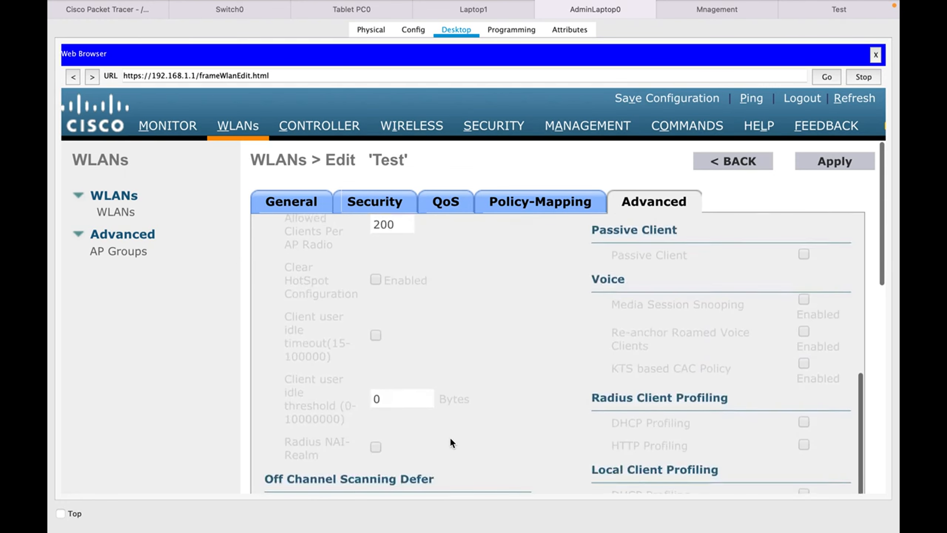
scroll(452, 439, "down", 1)
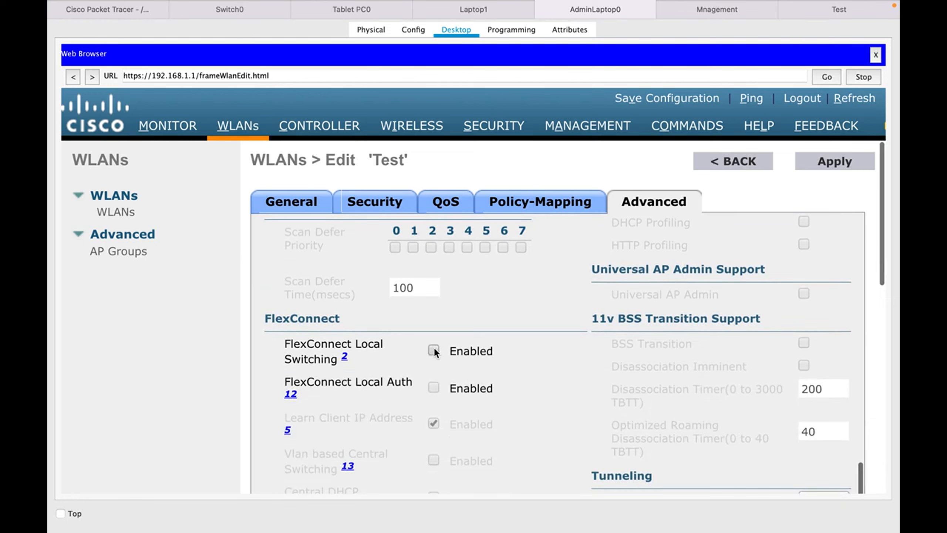
Turn on FlexConnect Local Switching for the Test WLAN, apply and confirm, then return to the topology.
left_click(434, 350)
left_click(823, 165)
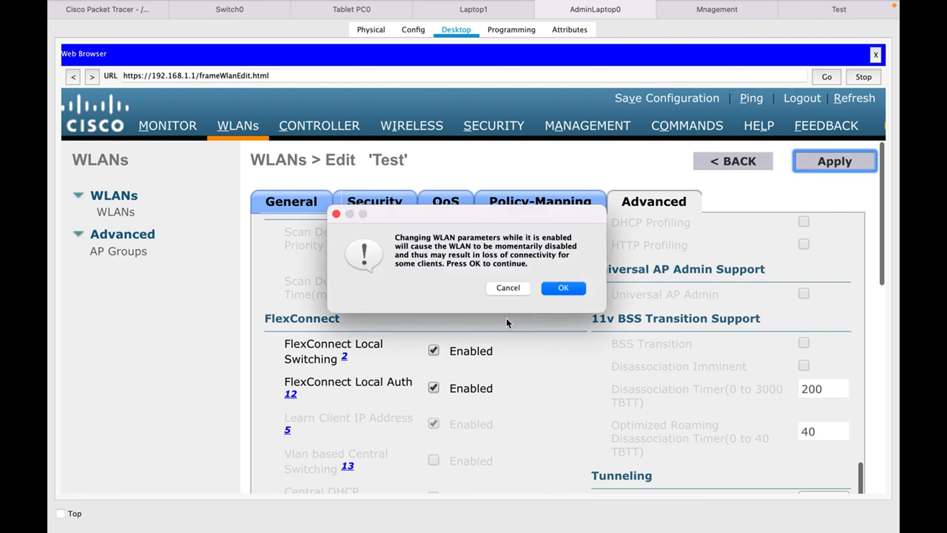
left_click(554, 292)
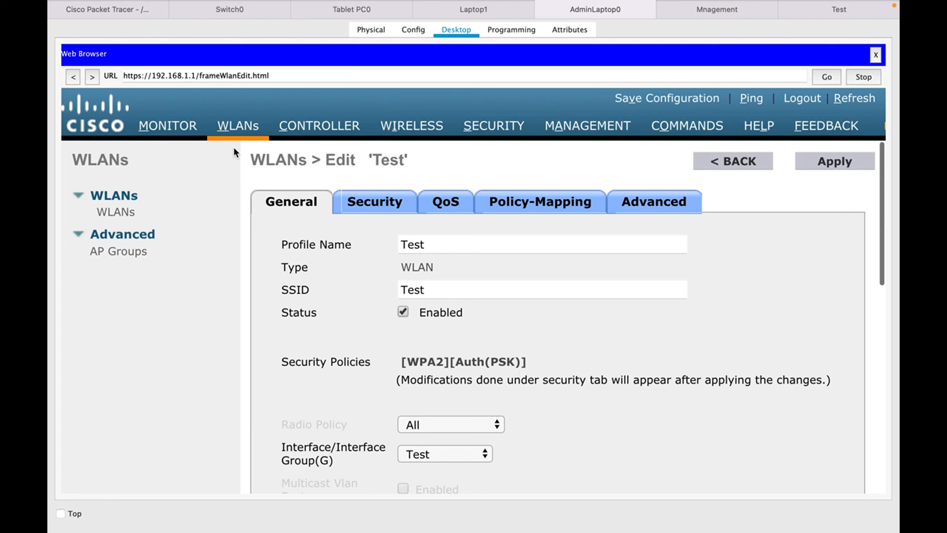
left_click(114, 46)
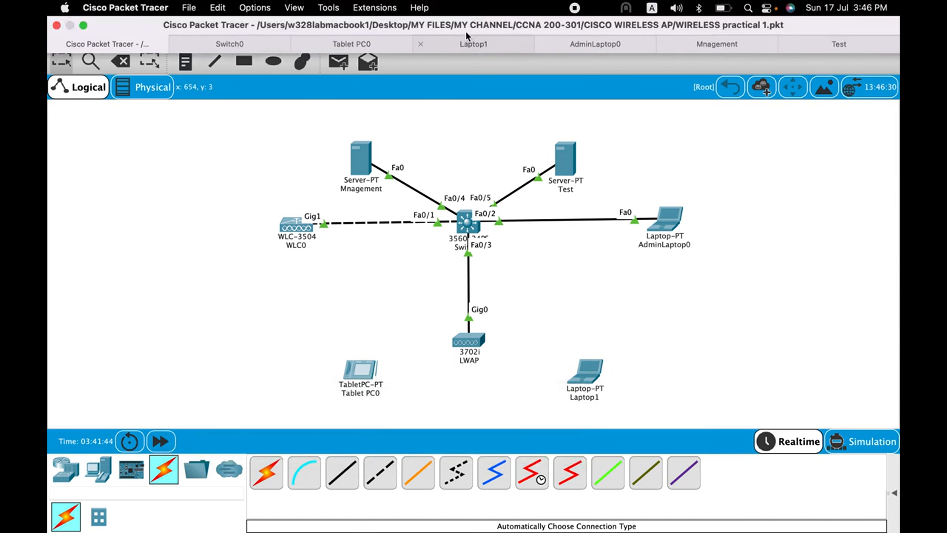
Set Laptop1's Wireless0 to SSID 'Test' with WPA2-PSK and its pass phrase, then return to the topology.
left_click(465, 44)
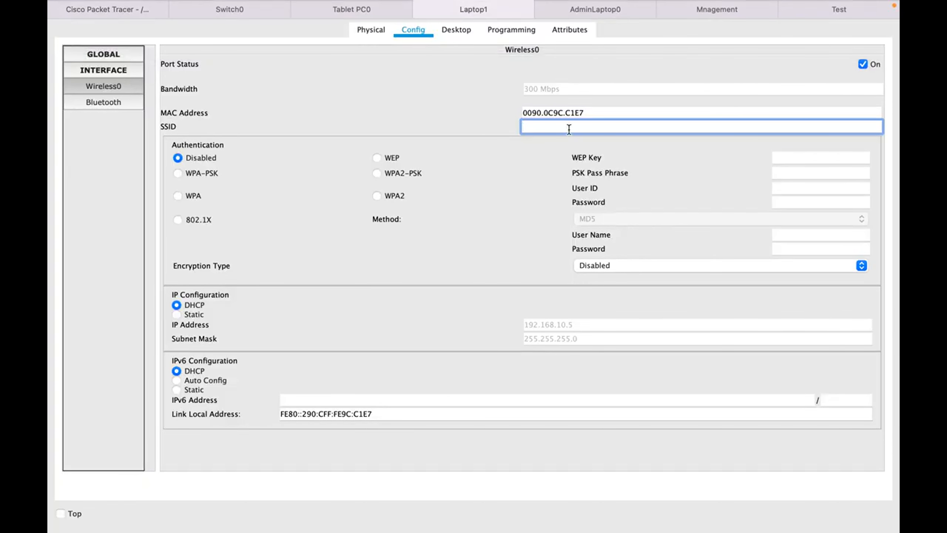
type("Test")
left_click(397, 176)
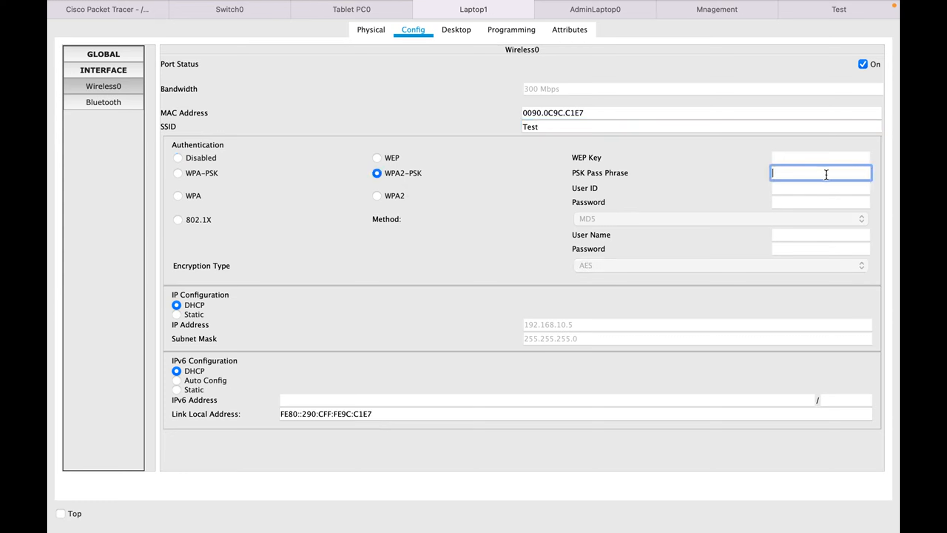
type("password")
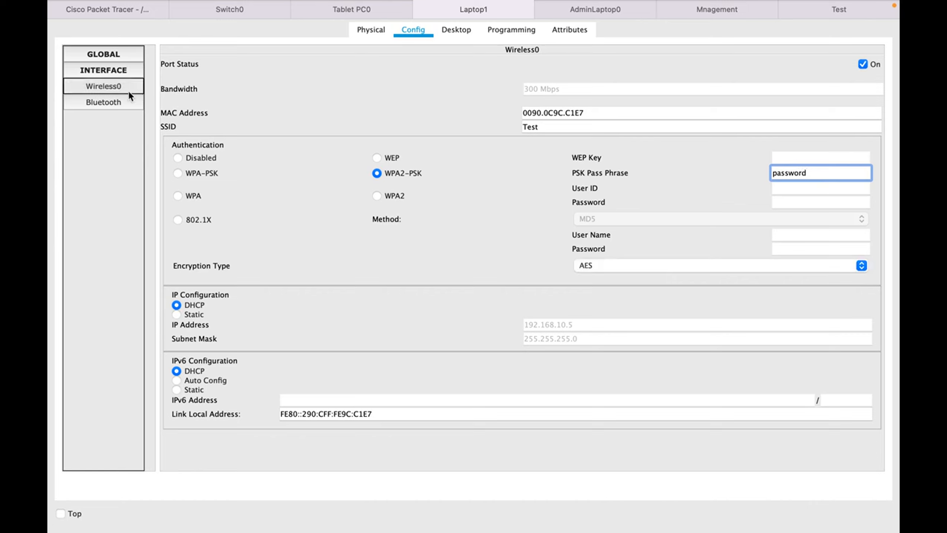
left_click(118, 8)
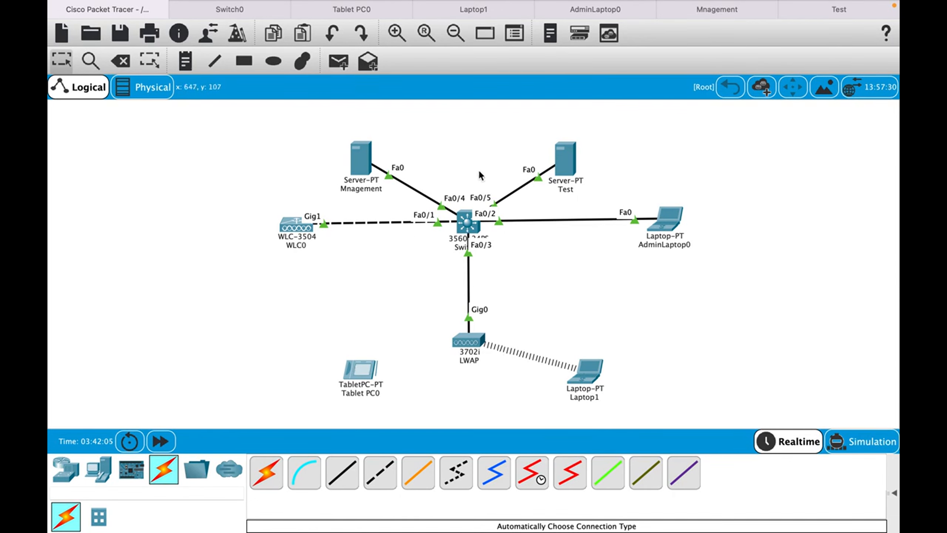
Give Tablet PC0's Wireless0 SSID 'Test', WPA2-PSK security and the pass phrase, then go back to the topology.
mouse_move(353, 4)
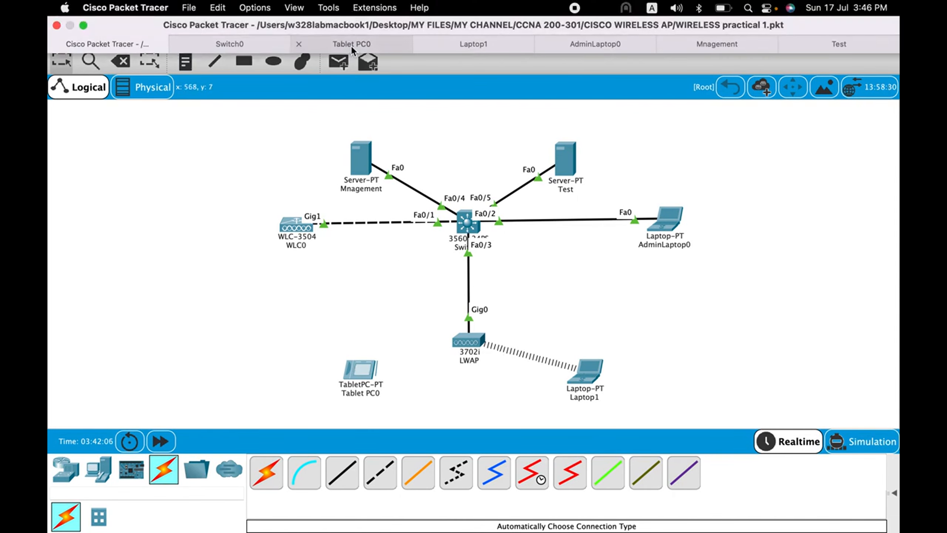
left_click(351, 46)
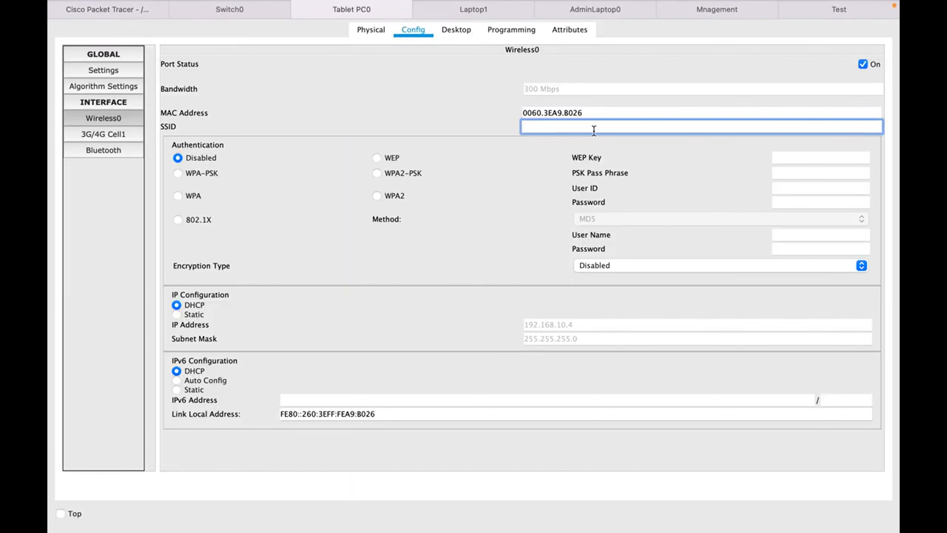
type("Test")
left_click(400, 173)
type("password")
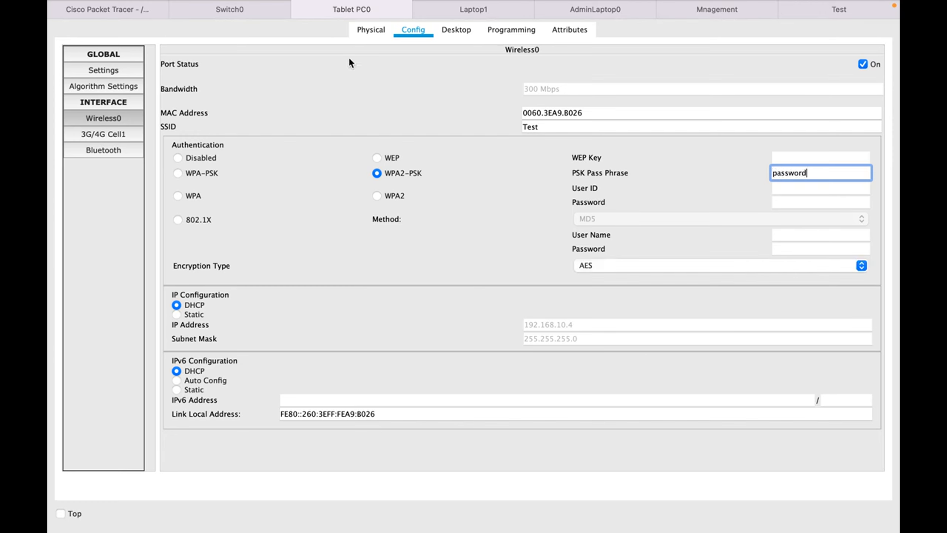
left_click(238, 9)
left_click(123, 11)
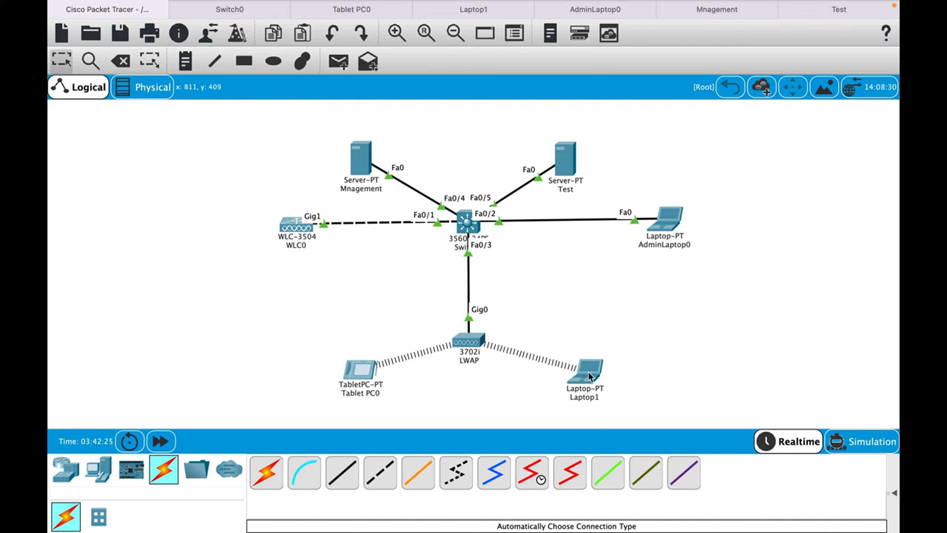
Check Laptop1 and Tablet PC0 wireless status, showing addresses 192.168.10.5/24 and 192.168.10.6/24.
mouse_move(589, 375)
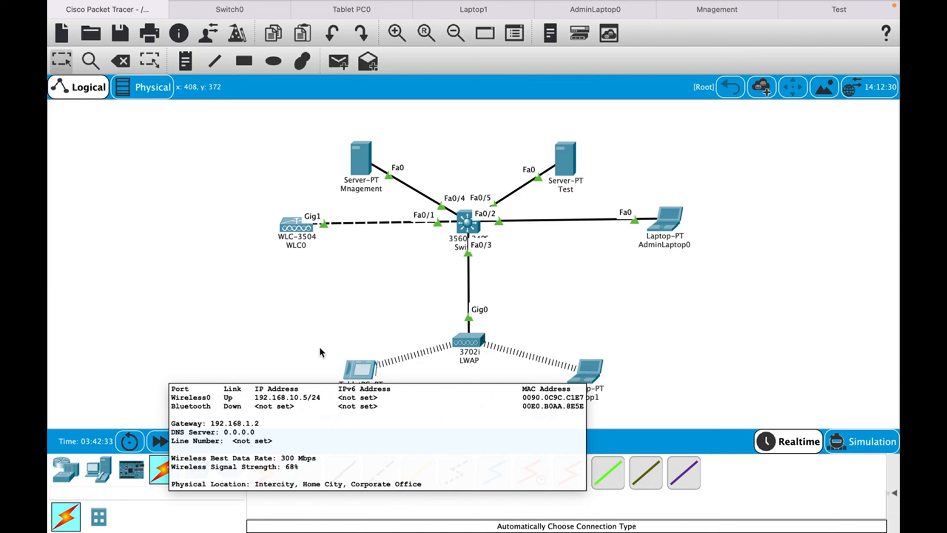
mouse_move(352, 372)
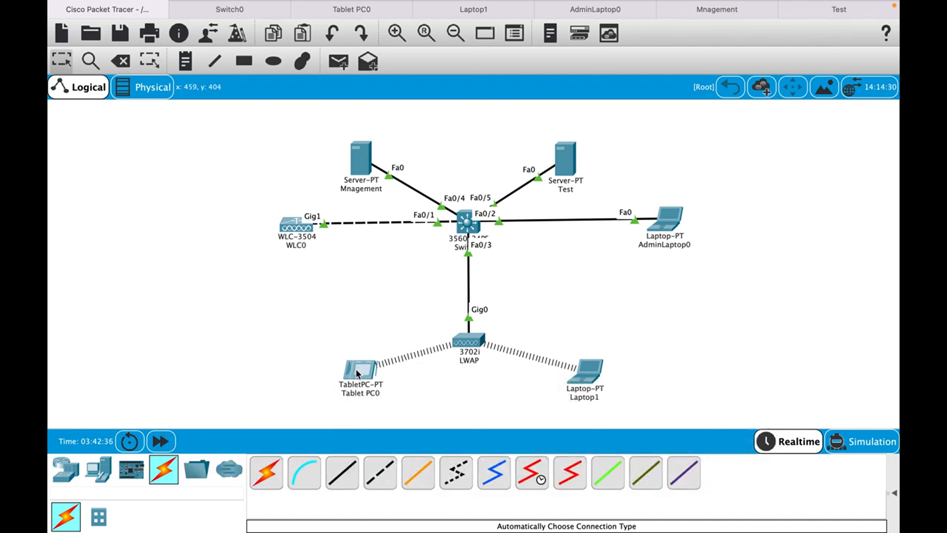
From Laptop1's command prompt, edit the previous ping command to ping 192.168.10.6.
left_click(464, 18)
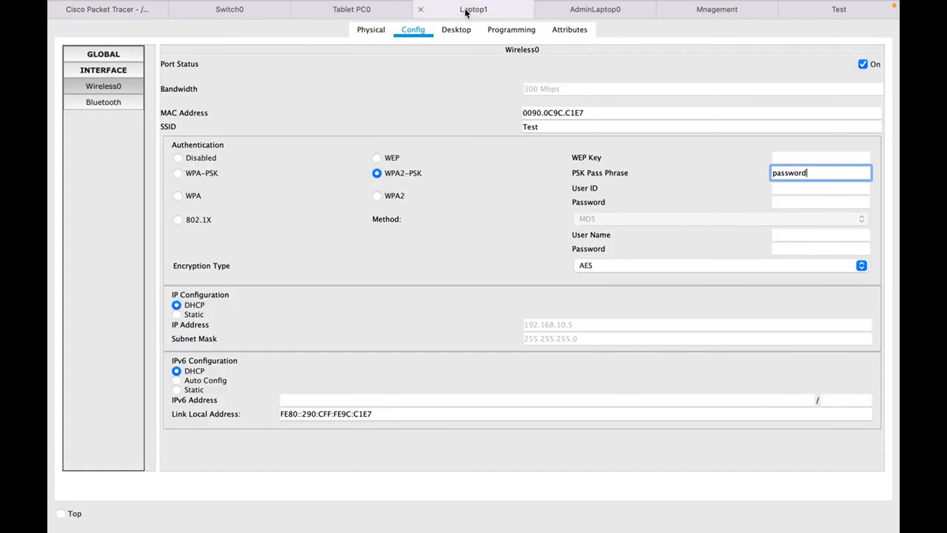
left_click(460, 29)
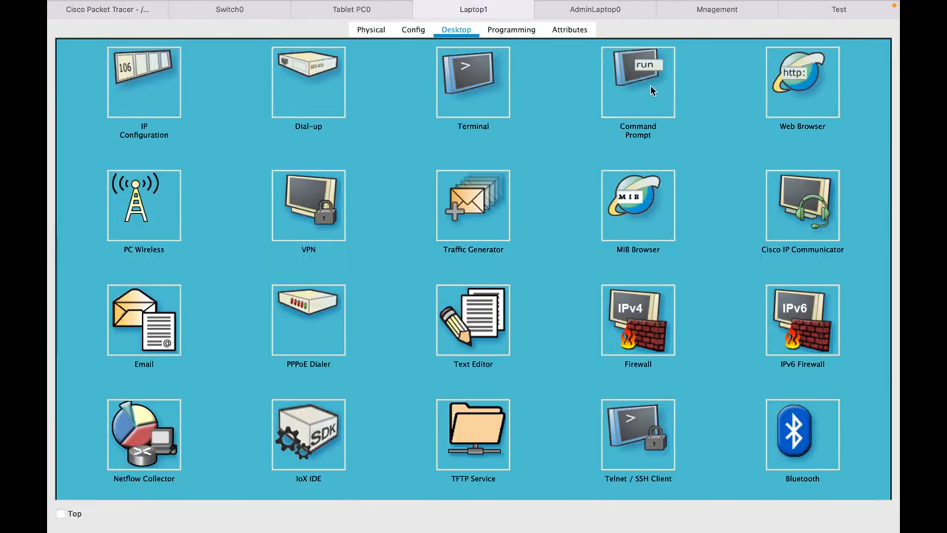
left_click(650, 86)
key("Up")
key("BackSpace")
type("6")
key("Return")
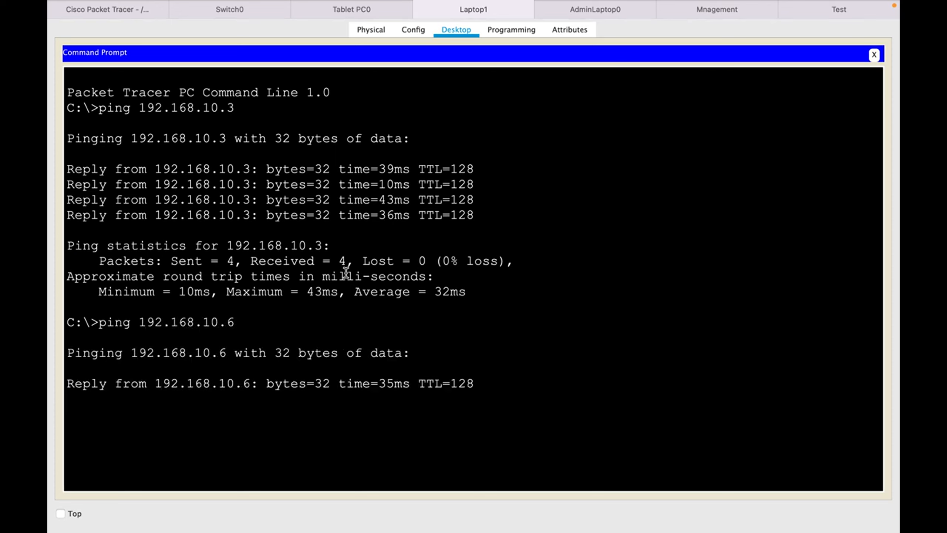